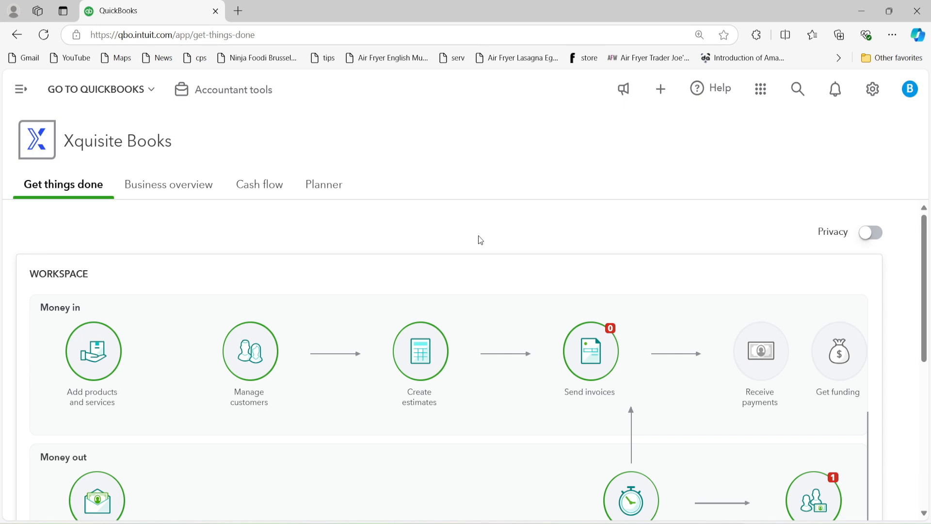
Step: Open the list of all sales transactions and collapse the navigation menu
{"action": "left_click_drag", "start_coordinate": [479, 236], "coordinate": [467, 222]}
{"action": "left_click", "coordinate": [468, 224]}
{"action": "left_click", "coordinate": [20, 89]}
{"action": "scroll", "coordinate": [62, 202], "scroll_direction": "down", "scroll_amount": 3}
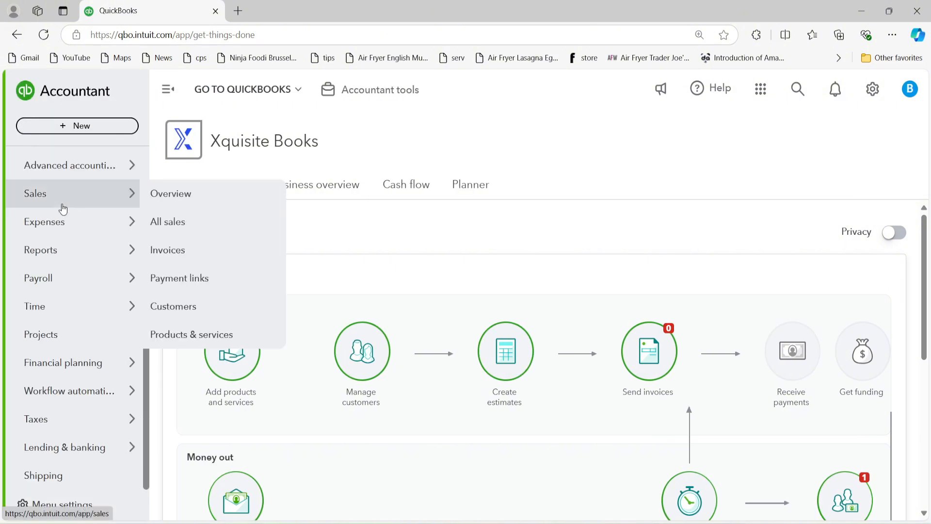
{"action": "mouse_move", "coordinate": [77, 201]}
{"action": "left_click", "coordinate": [157, 227]}
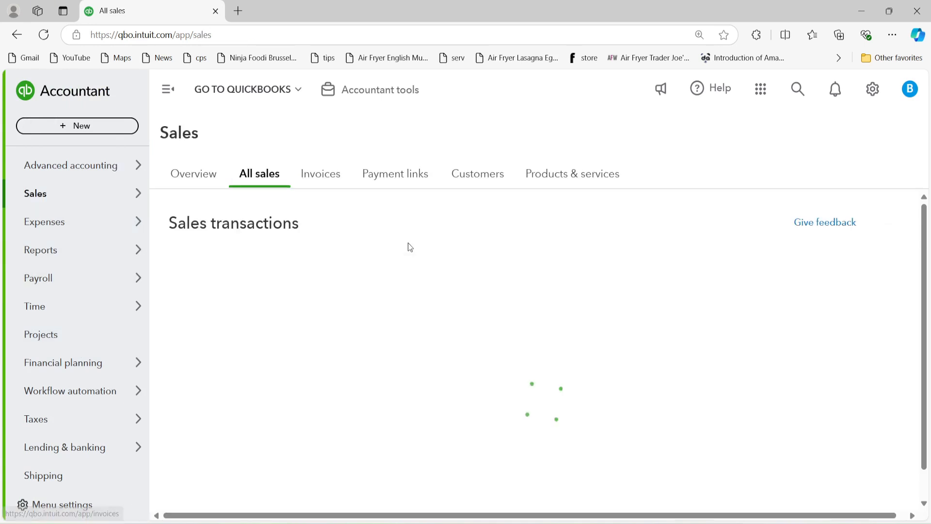
{"action": "left_click", "coordinate": [168, 89]}
Step: Start a new sales receipt from the sales transactions list
{"action": "scroll", "coordinate": [747, 234], "scroll_direction": "down", "scroll_amount": 4}
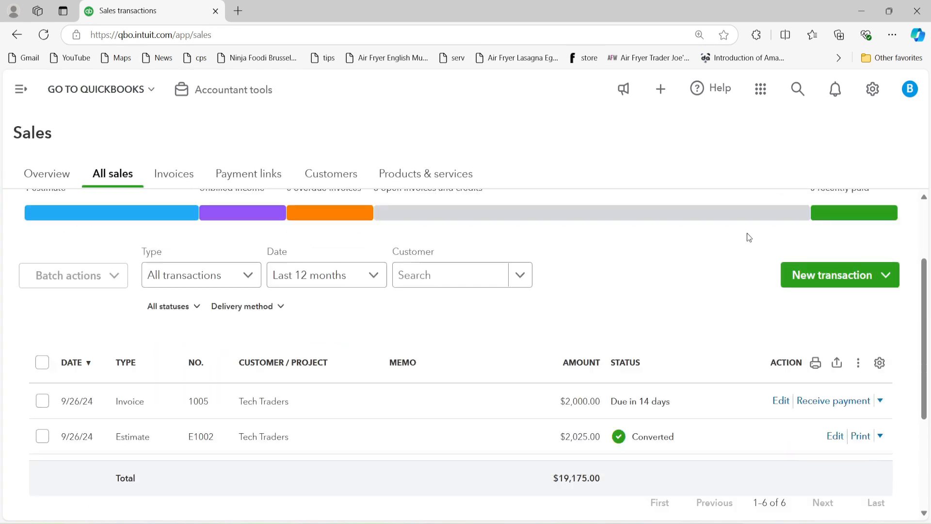
{"action": "scroll", "coordinate": [807, 262], "scroll_direction": "up", "scroll_amount": 1}
{"action": "scroll", "coordinate": [698, 289], "scroll_direction": "down", "scroll_amount": 1}
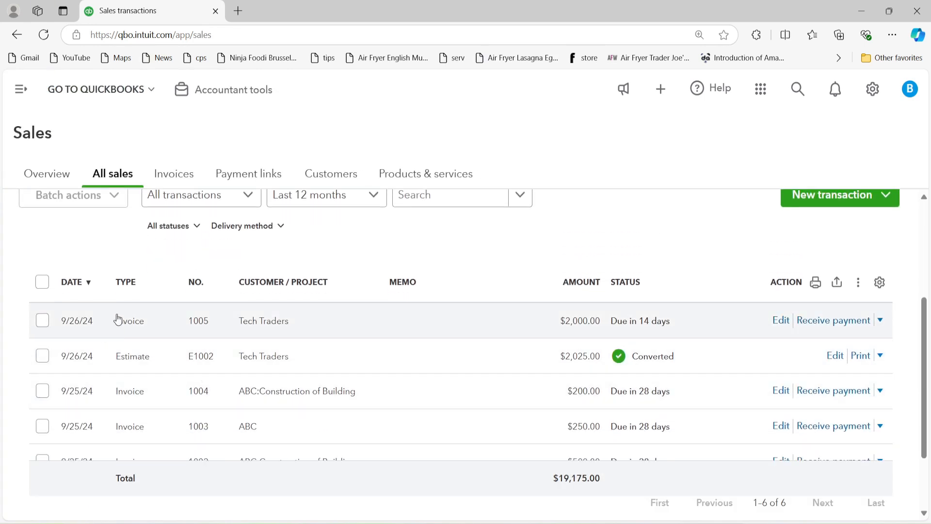
{"action": "scroll", "coordinate": [134, 344], "scroll_direction": "down", "scroll_amount": 1}
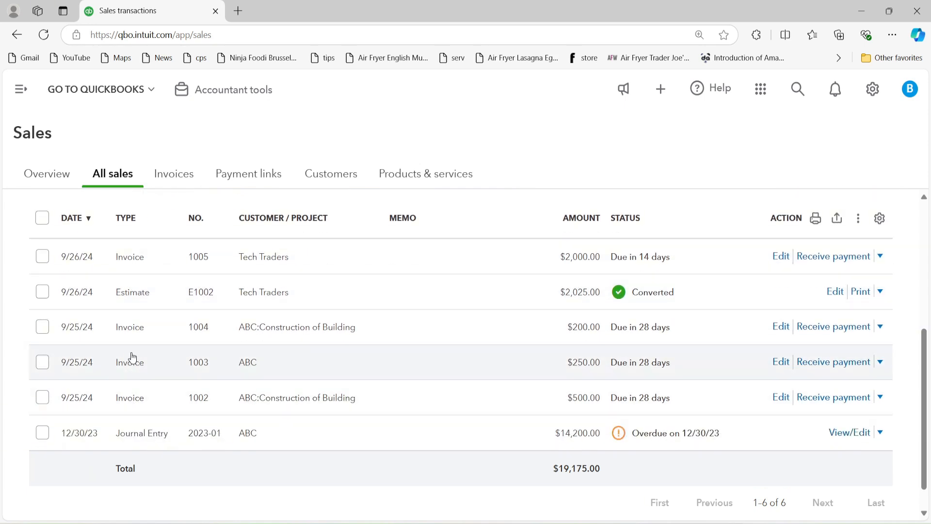
{"action": "scroll", "coordinate": [150, 381], "scroll_direction": "up", "scroll_amount": 3}
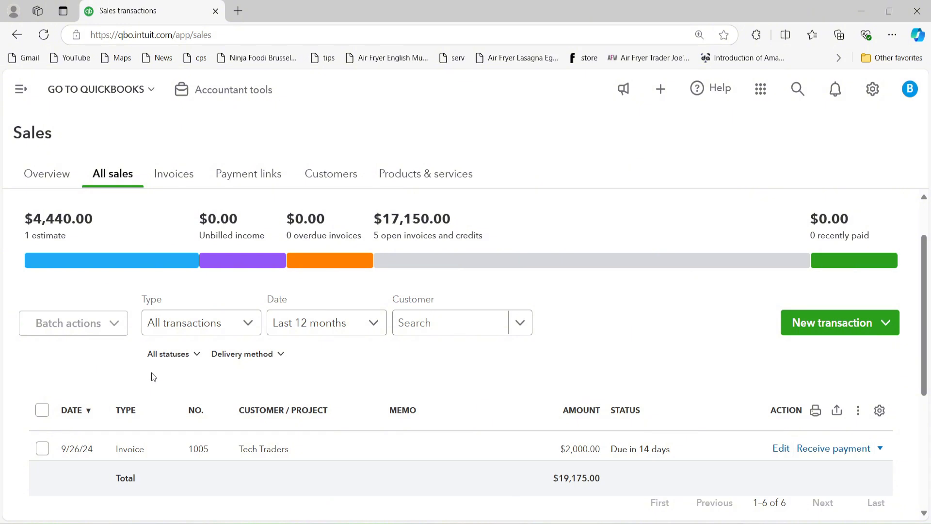
{"action": "left_click", "coordinate": [885, 323]}
{"action": "scroll", "coordinate": [738, 289], "scroll_direction": "down", "scroll_amount": 1}
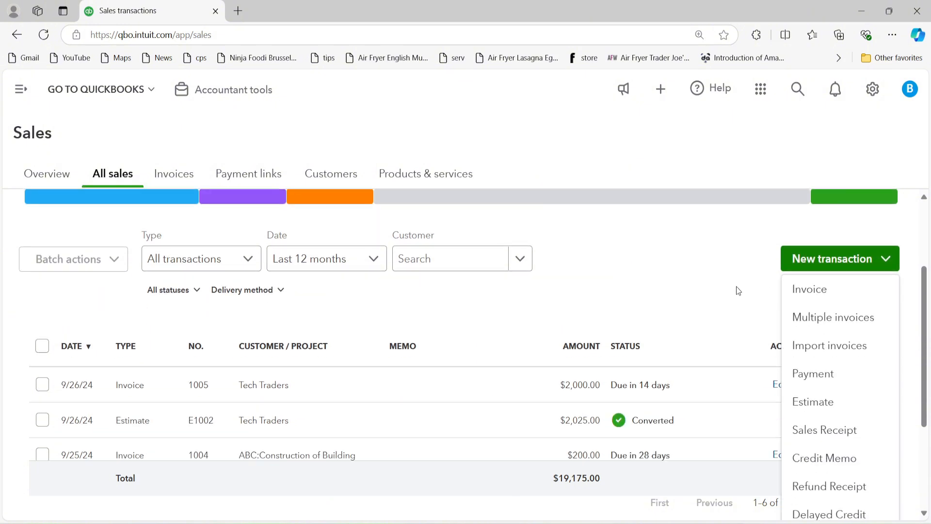
{"action": "left_click", "coordinate": [843, 433]}
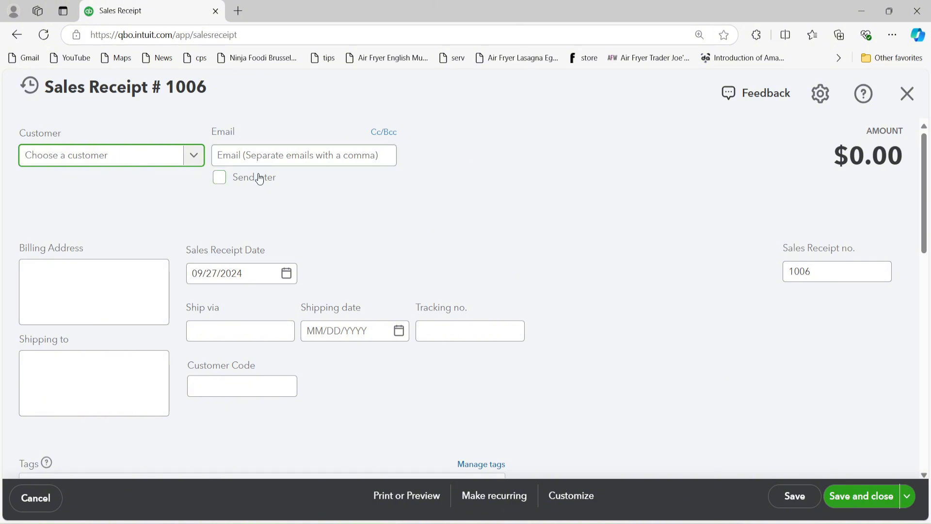
Step: Add a new customer with the company name Volatile LLC and assign it to the sales receipt
{"action": "left_click", "coordinate": [147, 158]}
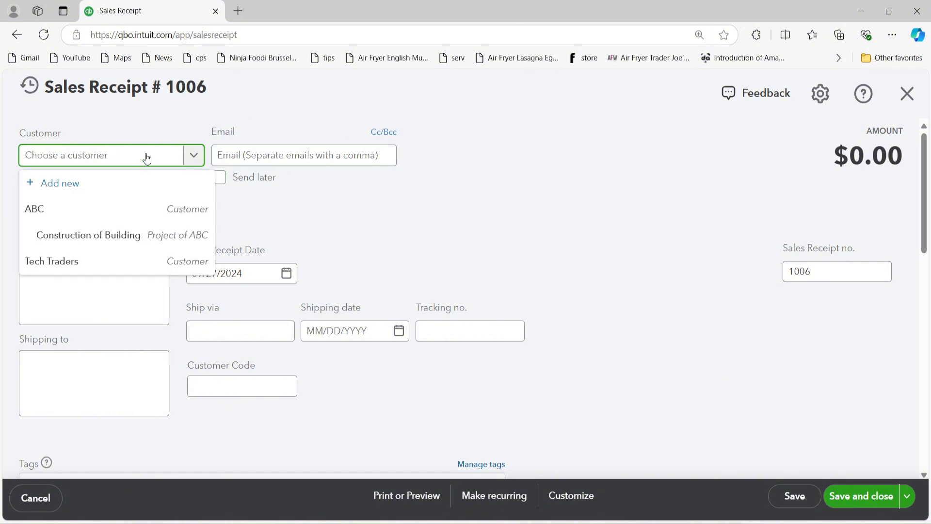
{"action": "left_click", "coordinate": [94, 183]}
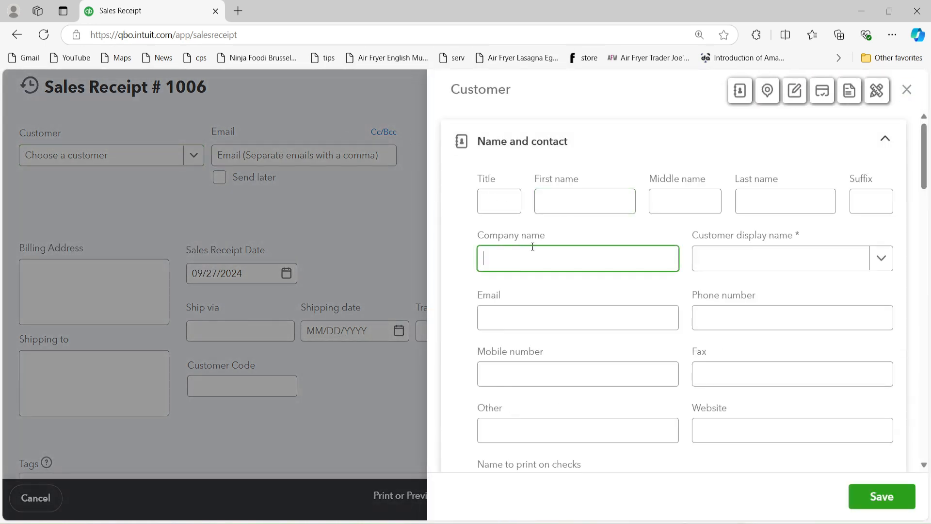
{"action": "type", "text": "Volatile LLC"}
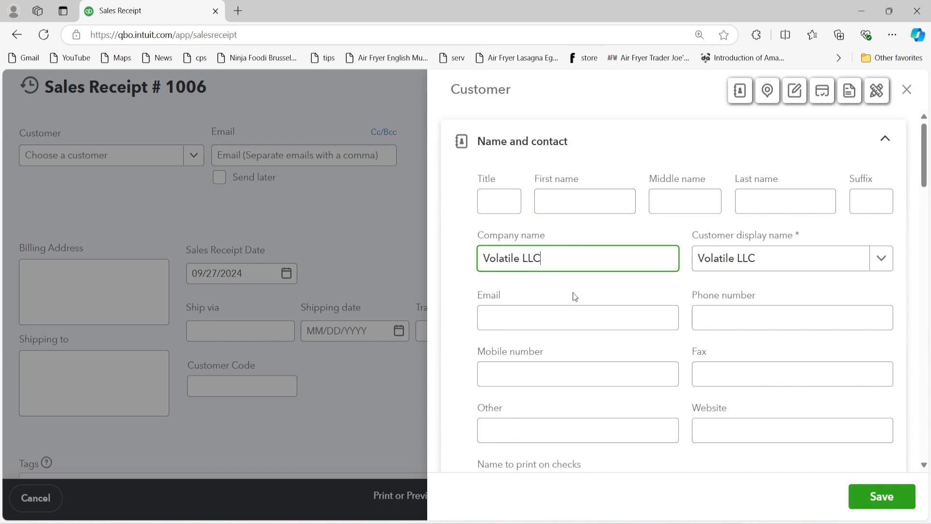
{"action": "scroll", "coordinate": [572, 293], "scroll_direction": "down", "scroll_amount": 3}
{"action": "left_click", "coordinate": [464, 278]}
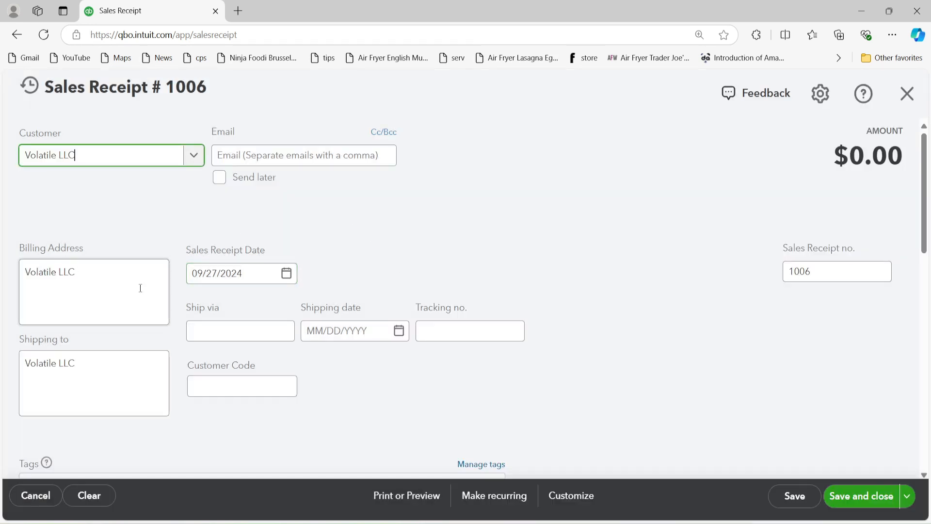
Step: Set the sales receipt date to 09/27/2024
{"action": "left_click", "coordinate": [285, 274]}
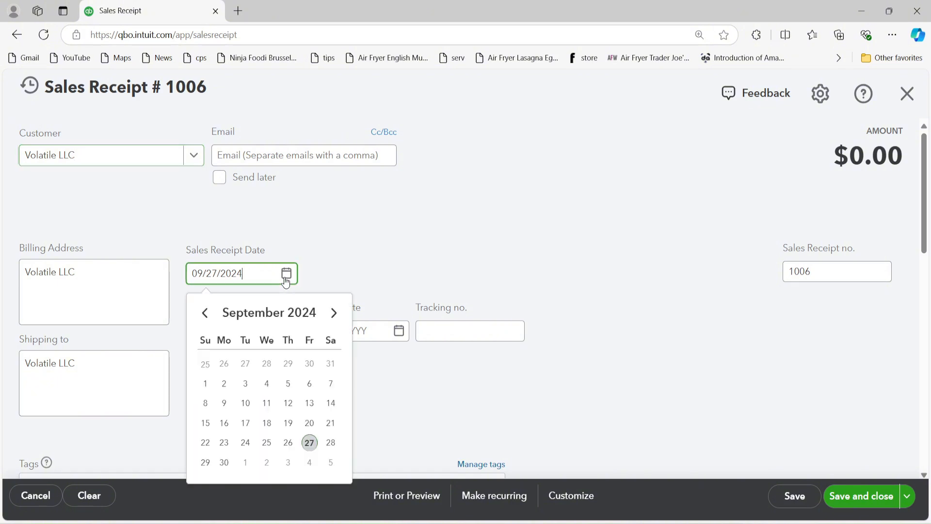
{"action": "scroll", "coordinate": [391, 272], "scroll_direction": "down", "scroll_amount": 3}
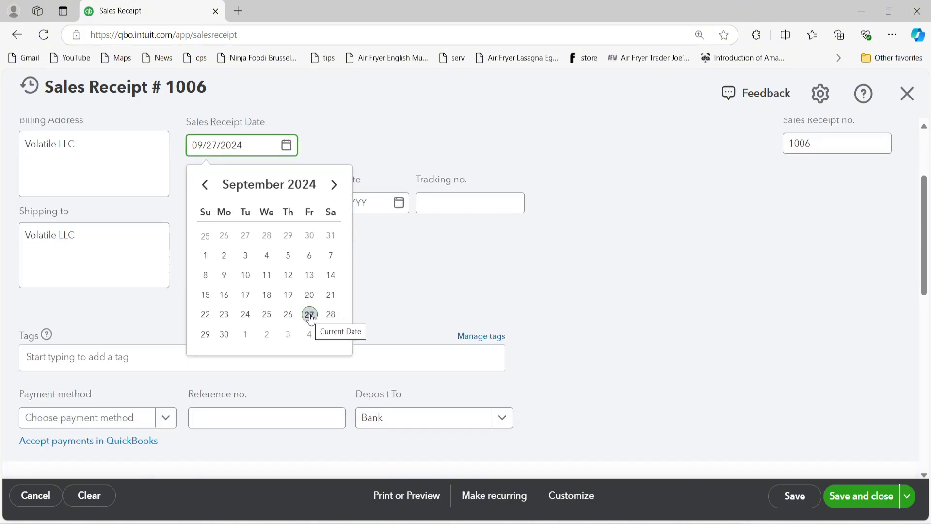
{"action": "left_click", "coordinate": [310, 315]}
{"action": "scroll", "coordinate": [347, 305], "scroll_direction": "up", "scroll_amount": 1}
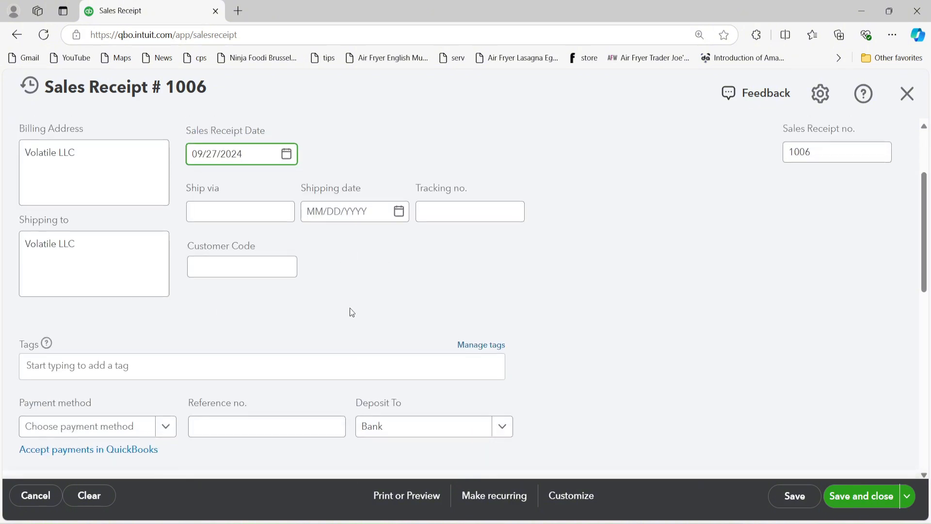
{"action": "scroll", "coordinate": [352, 311], "scroll_direction": "up", "scroll_amount": 1}
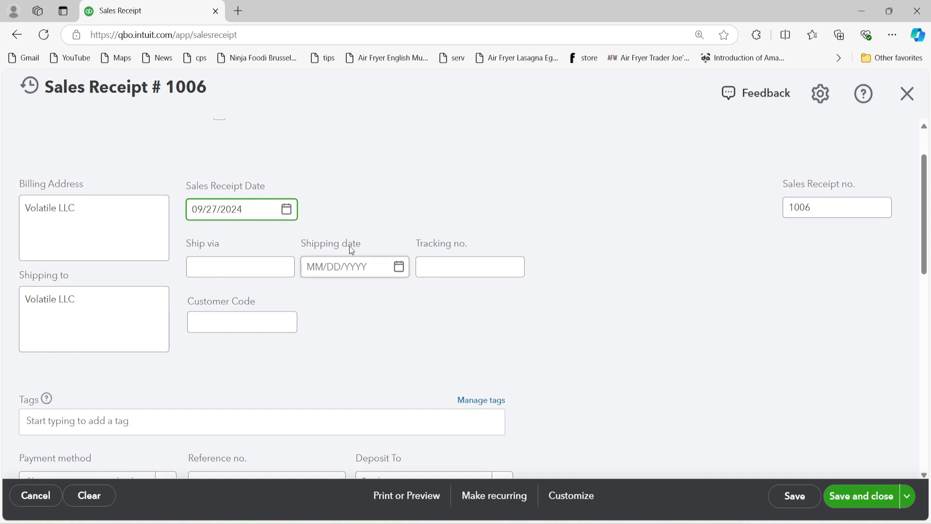
{"action": "scroll", "coordinate": [357, 285], "scroll_direction": "down", "scroll_amount": 1}
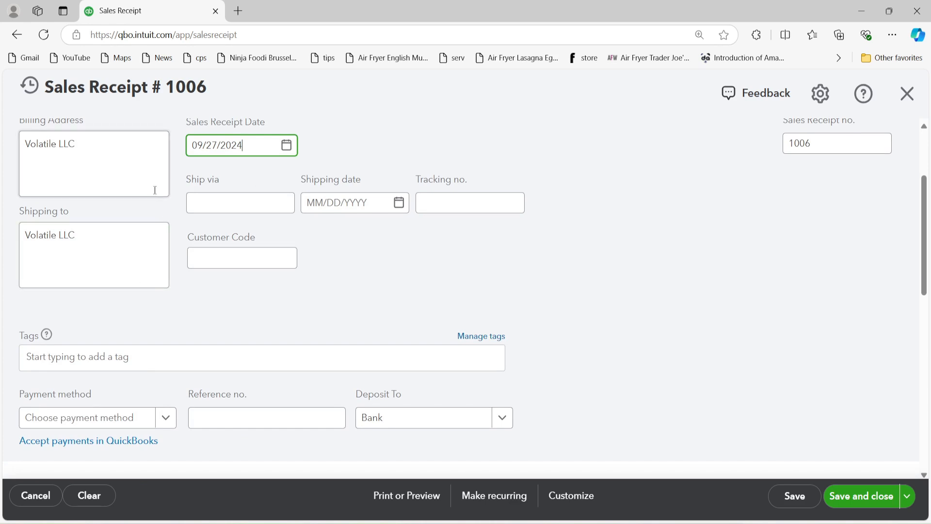
{"action": "scroll", "coordinate": [780, 242], "scroll_direction": "up", "scroll_amount": 1}
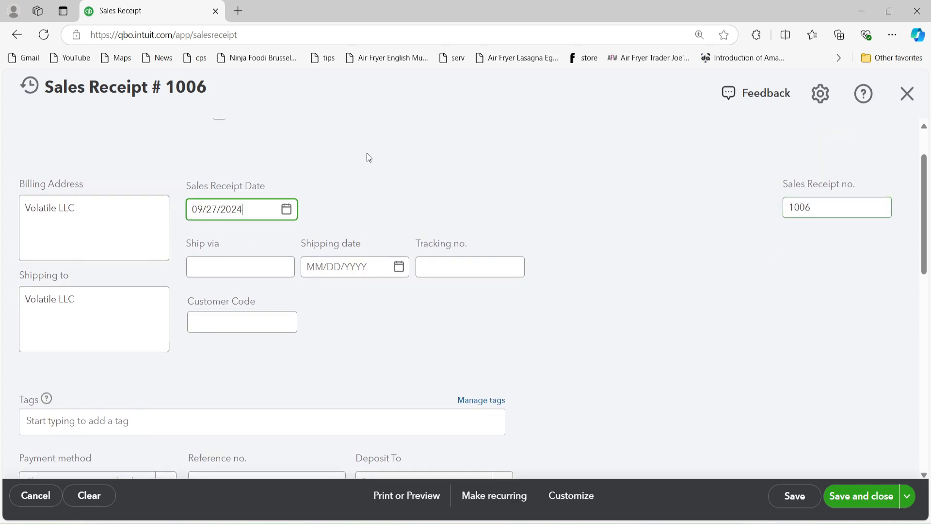
Step: Fill in the first line item with service date 09/27/2024 and the IT Consultancy service
{"action": "scroll", "coordinate": [340, 230], "scroll_direction": "down", "scroll_amount": 3}
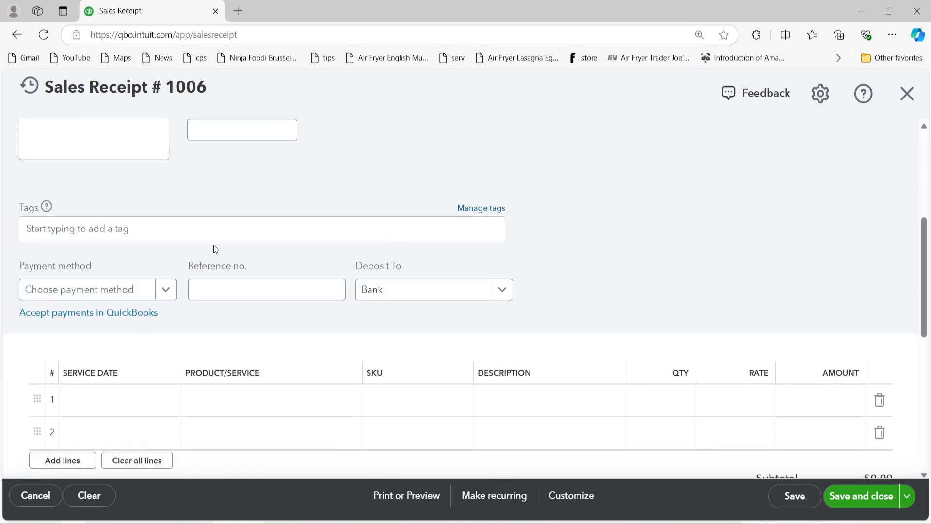
{"action": "scroll", "coordinate": [214, 250], "scroll_direction": "down", "scroll_amount": 2}
{"action": "left_click", "coordinate": [191, 272]}
{"action": "left_click", "coordinate": [114, 275]}
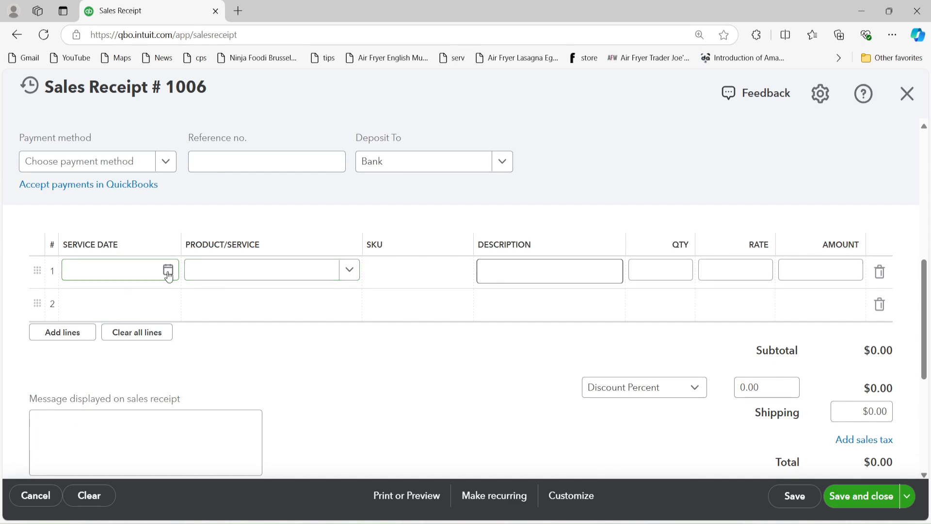
{"action": "left_click", "coordinate": [167, 272]}
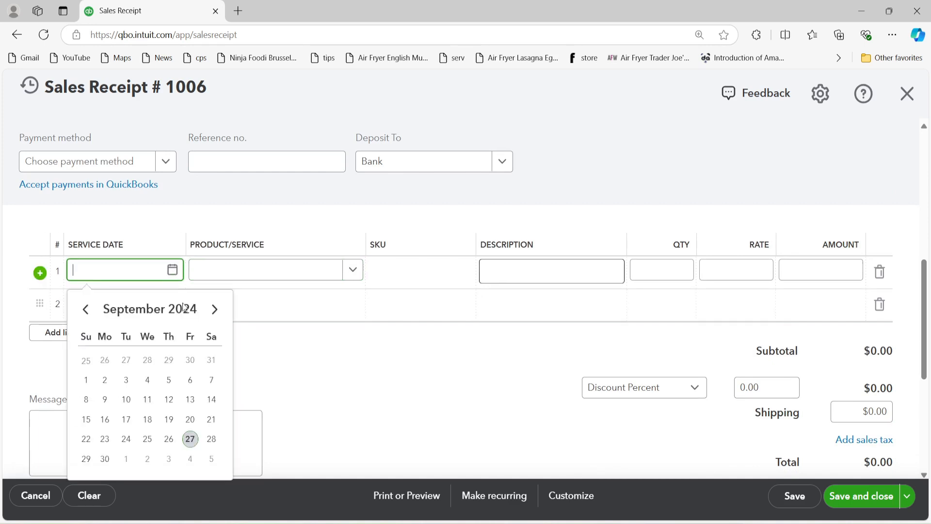
{"action": "left_click", "coordinate": [190, 440]}
{"action": "left_click", "coordinate": [233, 274]}
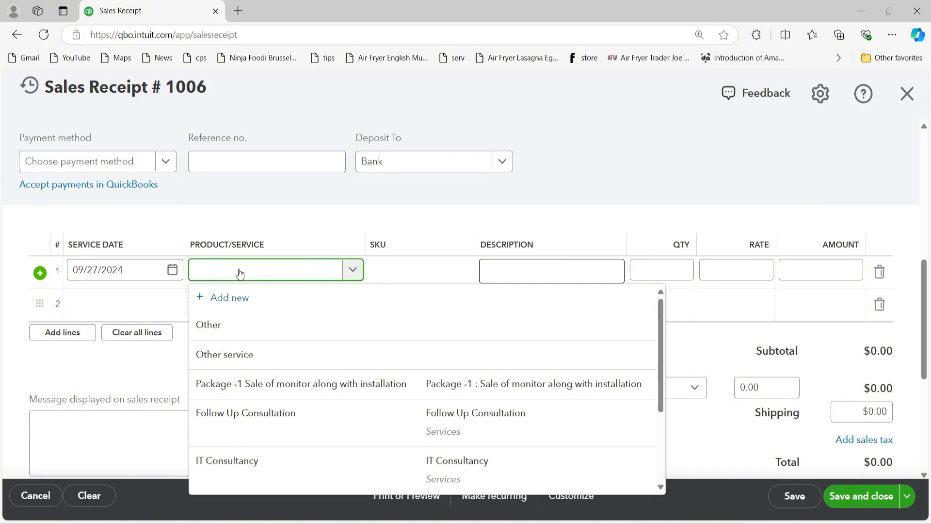
{"action": "left_click", "coordinate": [252, 461]}
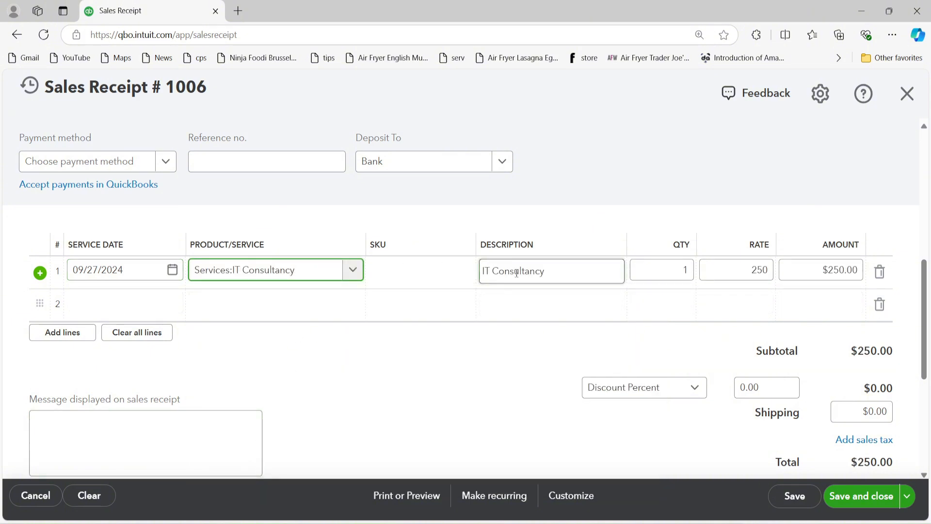
Step: Set the quantity of the IT Consultancy line to 2
{"action": "left_click", "coordinate": [670, 270]}
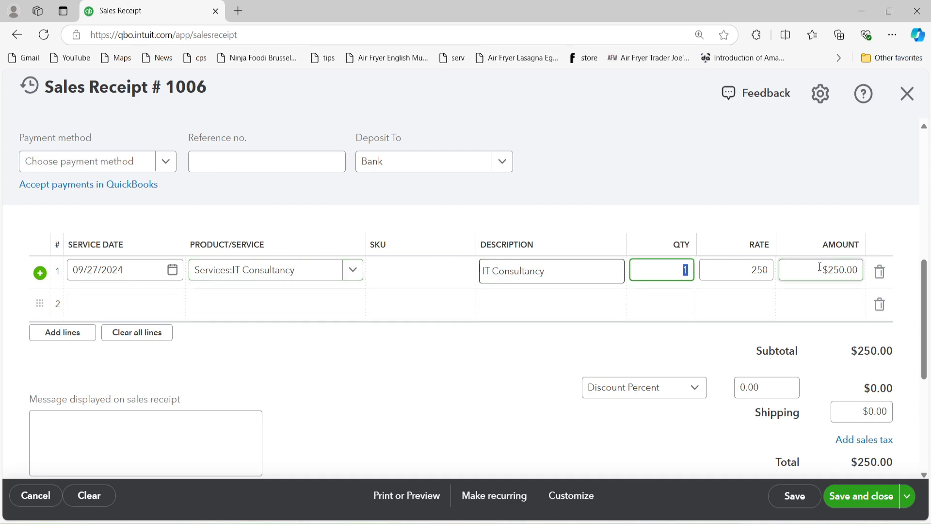
{"action": "key", "text": "Down"}
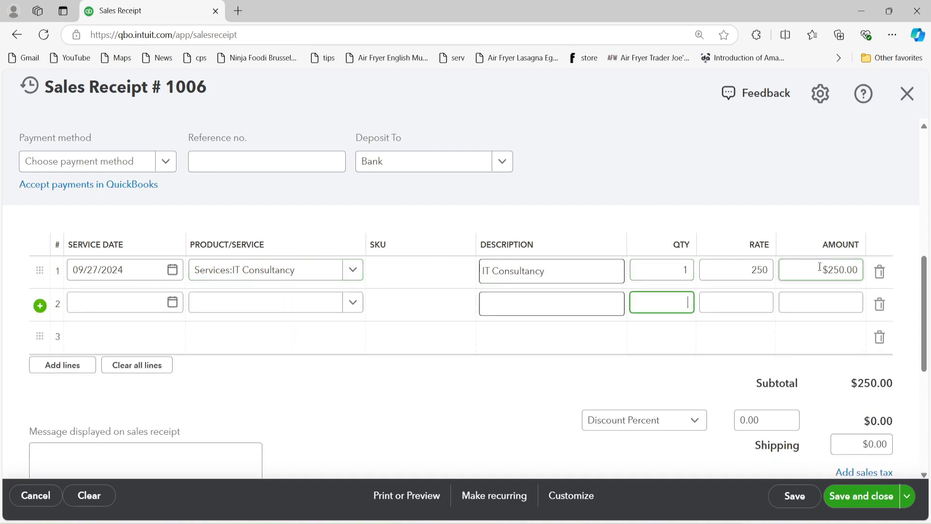
{"action": "left_click", "coordinate": [664, 264]}
{"action": "type", "text": "2"}
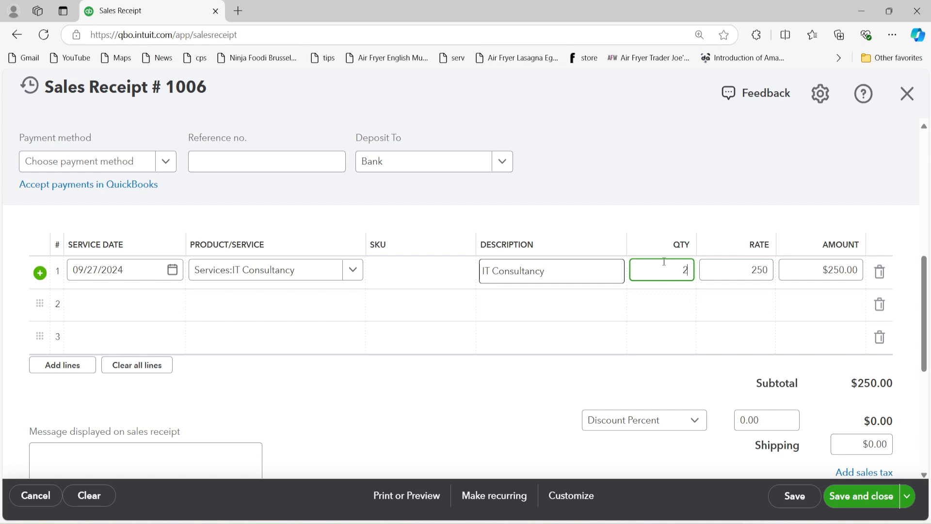
{"action": "key", "text": "Tab"}
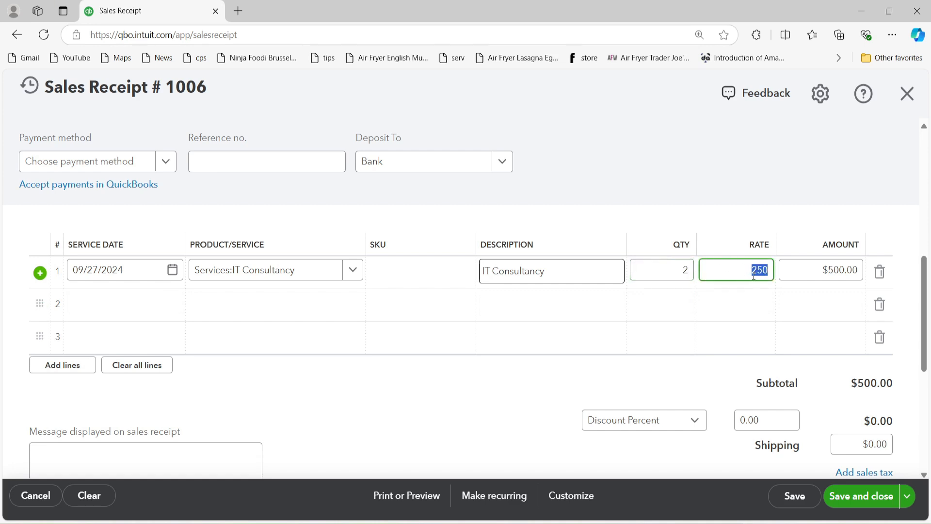
{"action": "key", "text": "Down"}
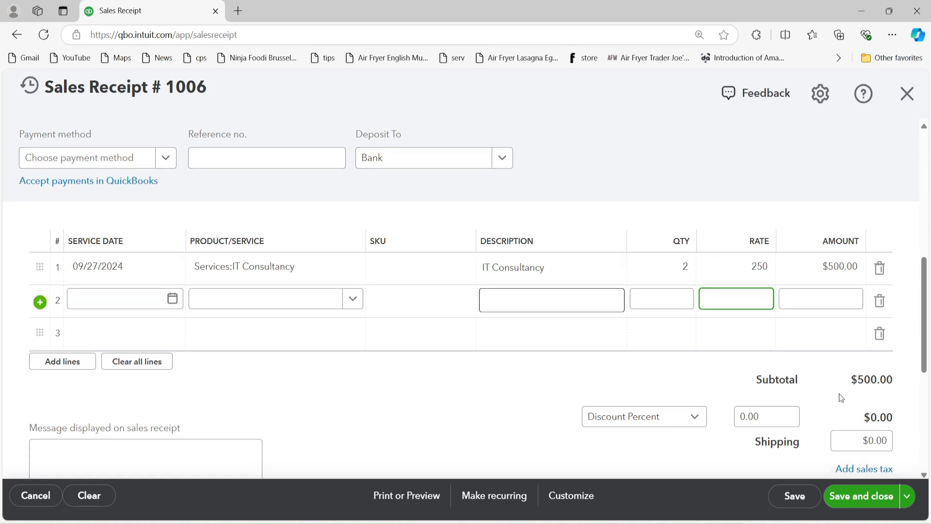
Step: Review the receipt totals, save the Volatile LLC sales receipt, and dismiss the notification
{"action": "scroll", "coordinate": [840, 394], "scroll_direction": "down", "scroll_amount": 1}
{"action": "scroll", "coordinate": [825, 340], "scroll_direction": "down", "scroll_amount": 2}
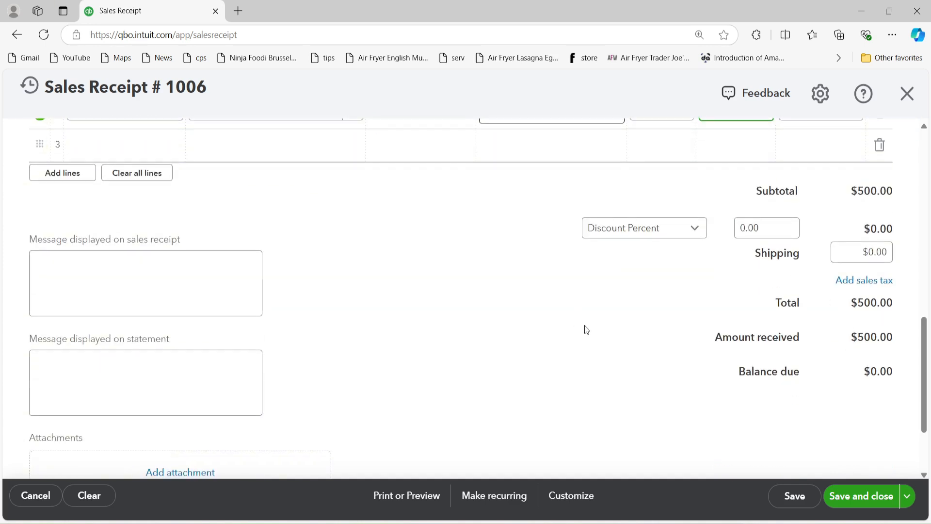
{"action": "scroll", "coordinate": [606, 345], "scroll_direction": "down", "scroll_amount": 2}
{"action": "scroll", "coordinate": [625, 360], "scroll_direction": "up", "scroll_amount": 7}
{"action": "scroll", "coordinate": [625, 359], "scroll_direction": "up", "scroll_amount": 3}
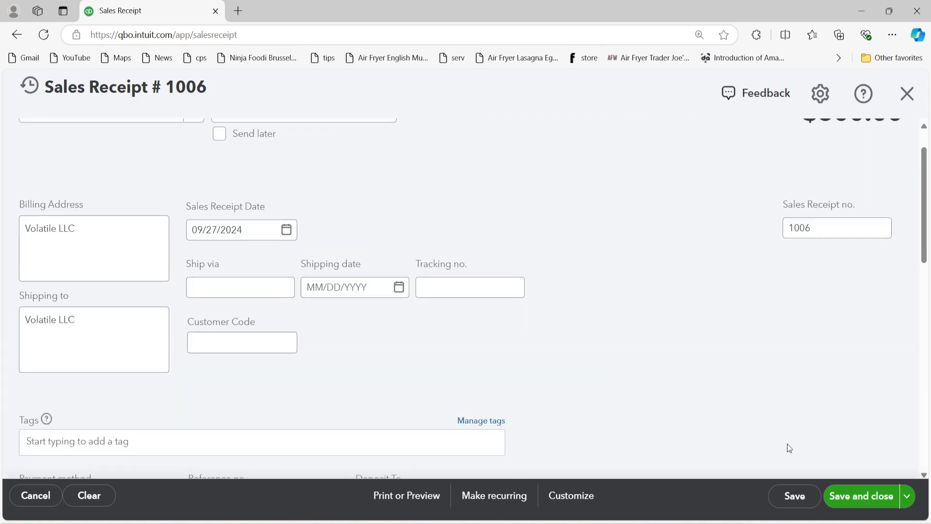
{"action": "left_click", "coordinate": [795, 496]}
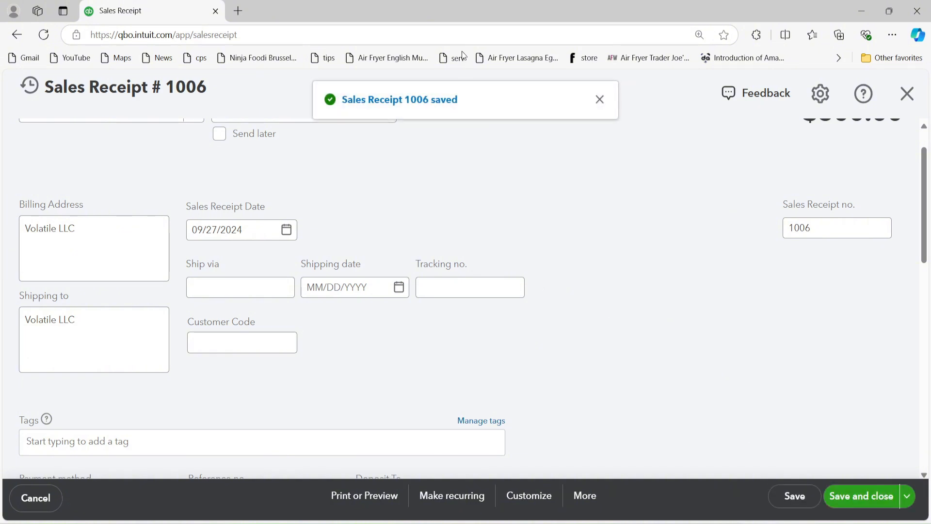
{"action": "left_click", "coordinate": [600, 100]}
Step: Save the Volatile LLC sales receipt again and open a new blank sales receipt
{"action": "scroll", "coordinate": [612, 268], "scroll_direction": "up", "scroll_amount": 1}
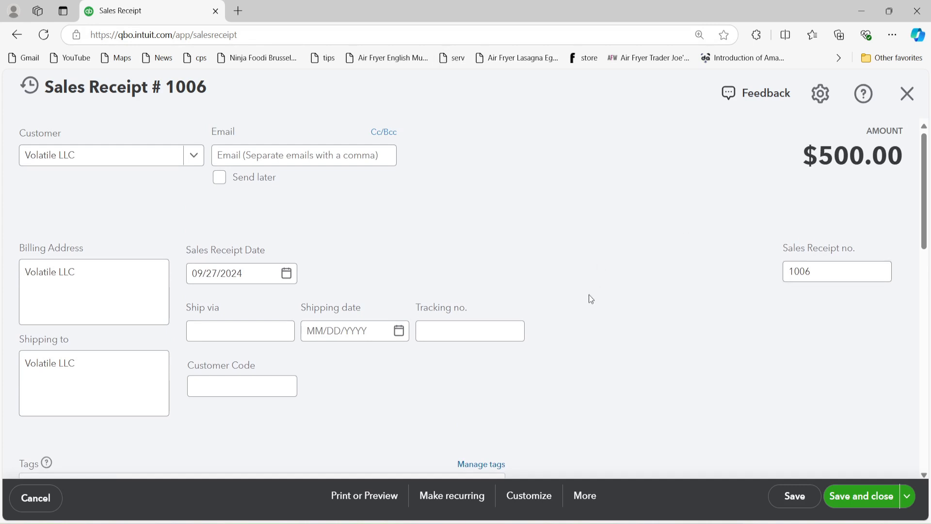
{"action": "left_click", "coordinate": [907, 500]}
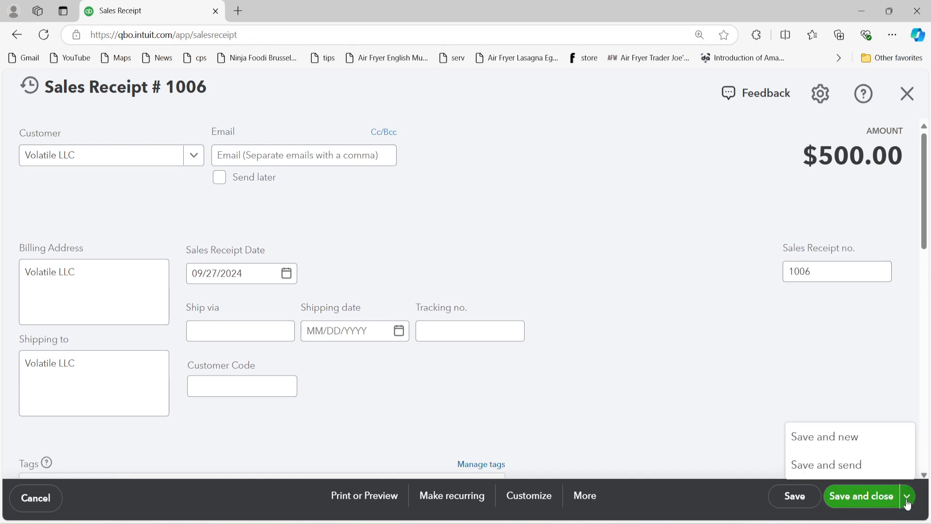
{"action": "left_click", "coordinate": [847, 448]}
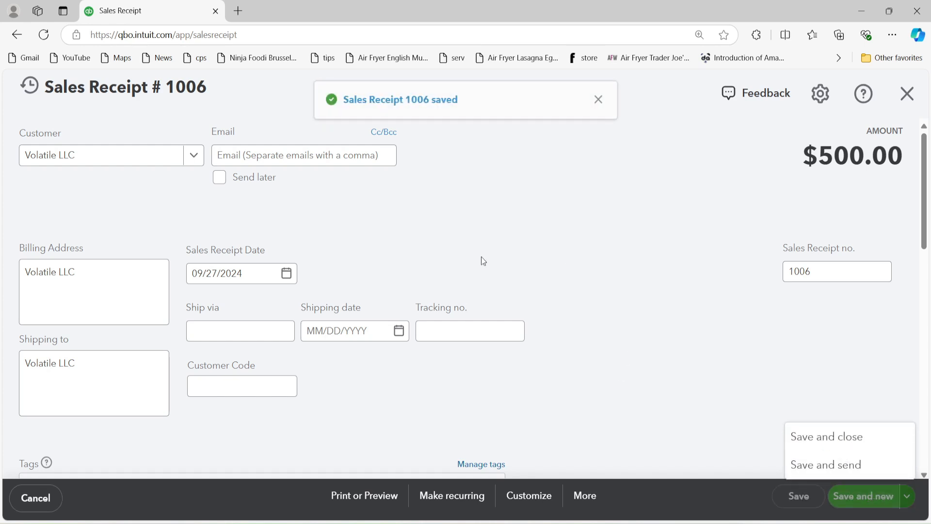
{"action": "left_click", "coordinate": [182, 161]}
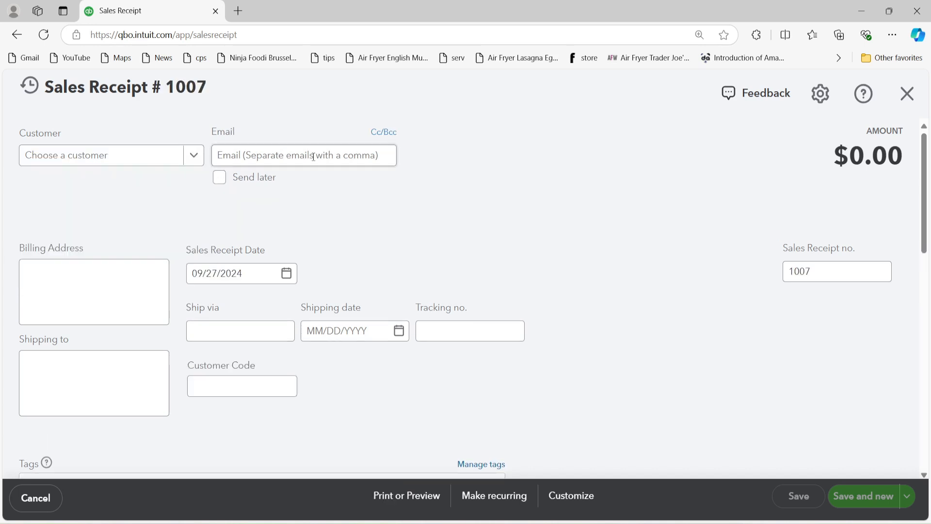
Step: Add a new customer with the company name A Customer to the blank sales receipt and save it
{"action": "left_click", "coordinate": [190, 154]}
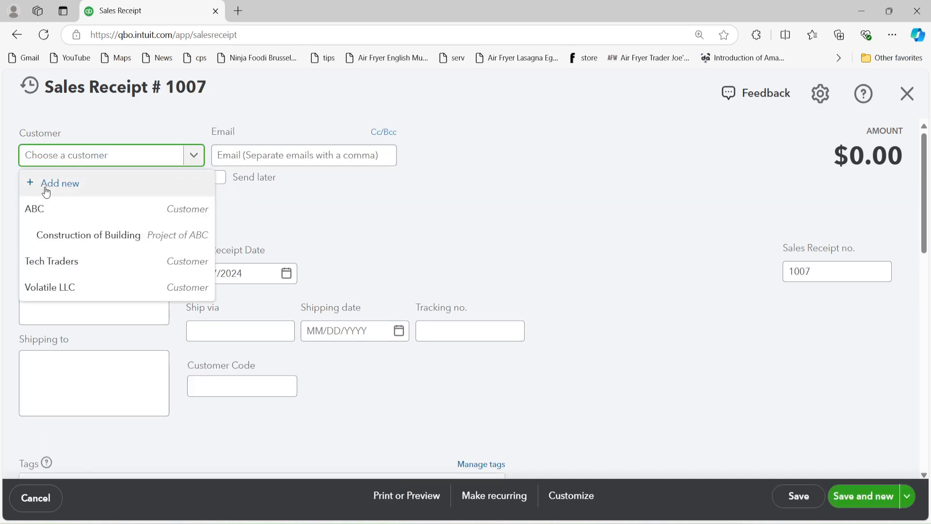
{"action": "left_click", "coordinate": [45, 184]}
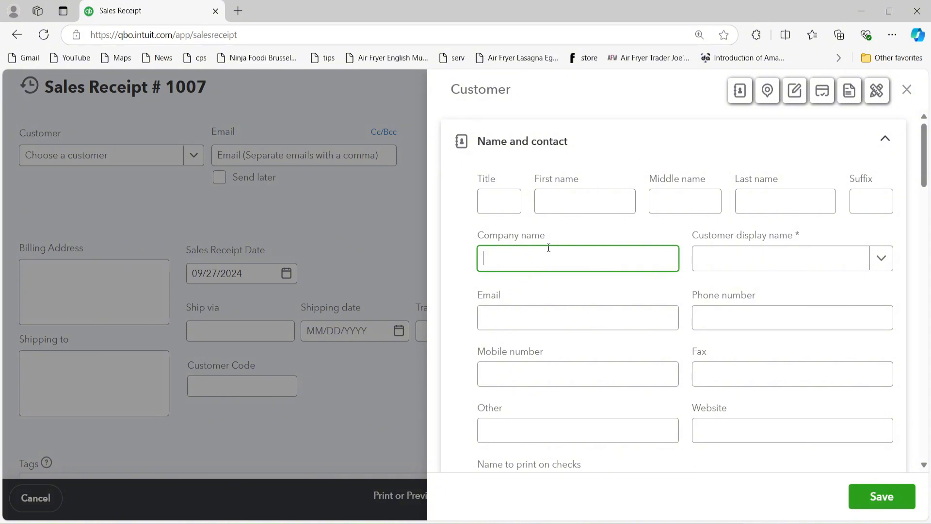
{"action": "type", "text": "A Customer"}
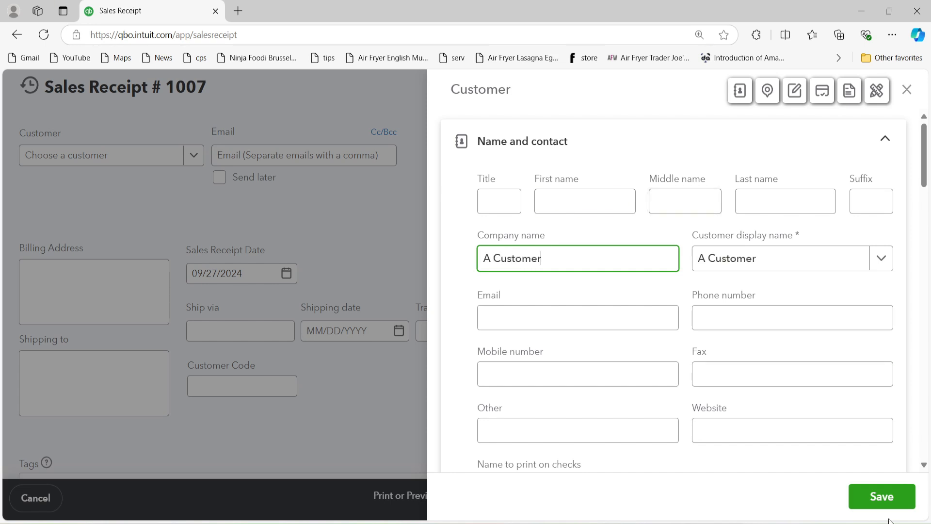
{"action": "left_click", "coordinate": [882, 496]}
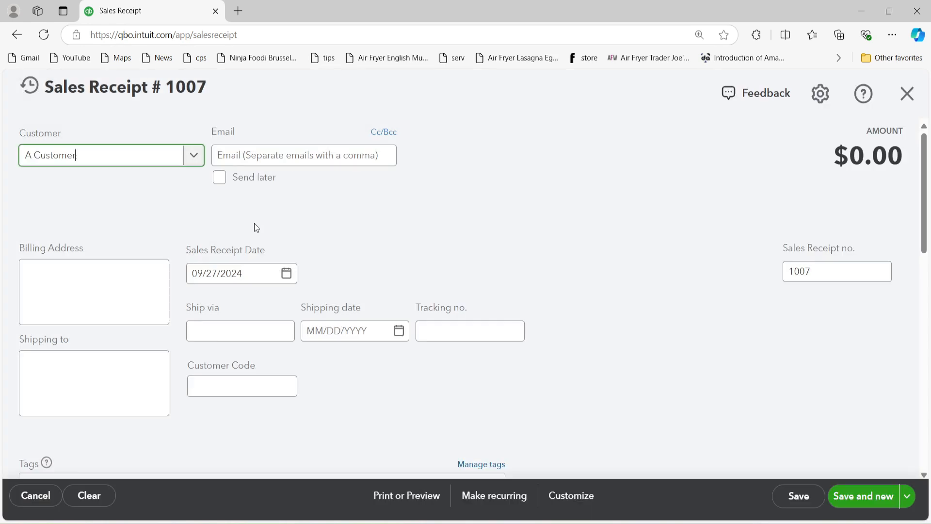
Step: Fill in the first line item with service date 09/27/2024 and the Monitor product from Supplies
{"action": "scroll", "coordinate": [260, 207], "scroll_direction": "down", "scroll_amount": 5}
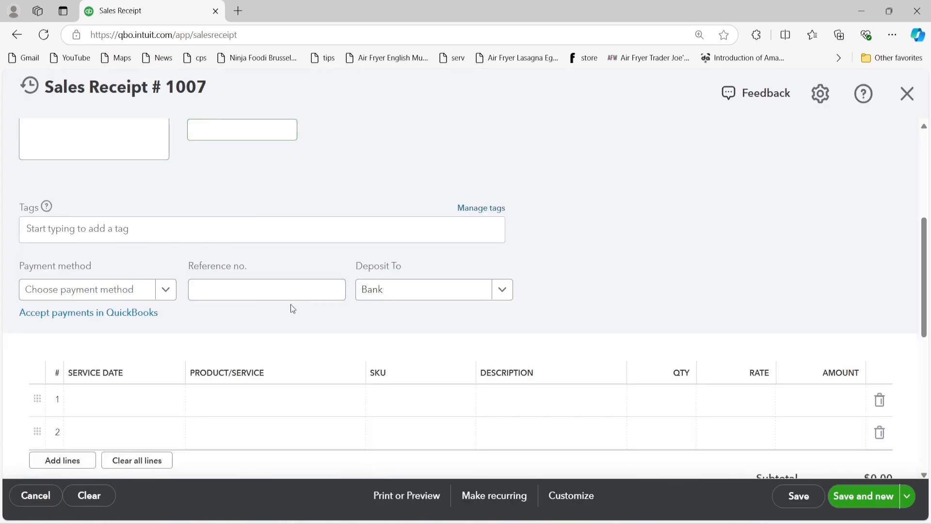
{"action": "scroll", "coordinate": [273, 303], "scroll_direction": "down", "scroll_amount": 2}
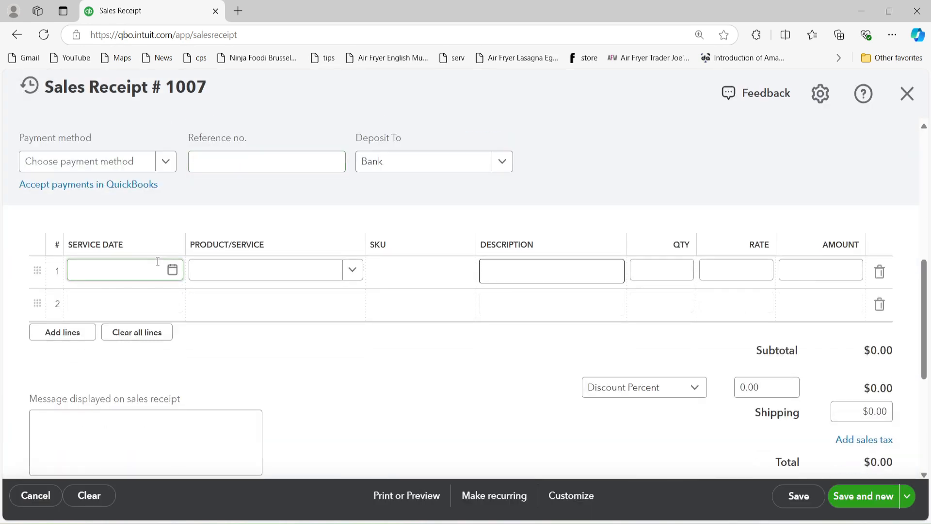
{"action": "left_click", "coordinate": [172, 271]}
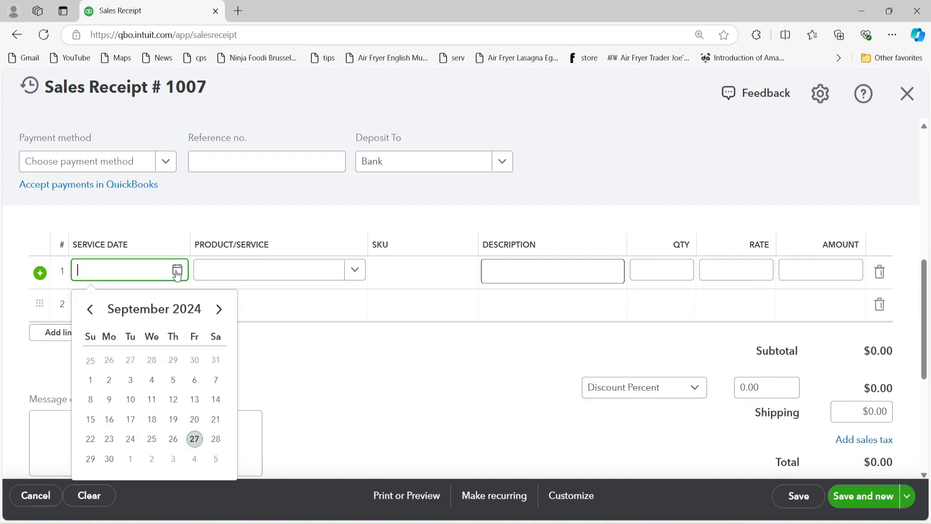
{"action": "left_click", "coordinate": [194, 439]}
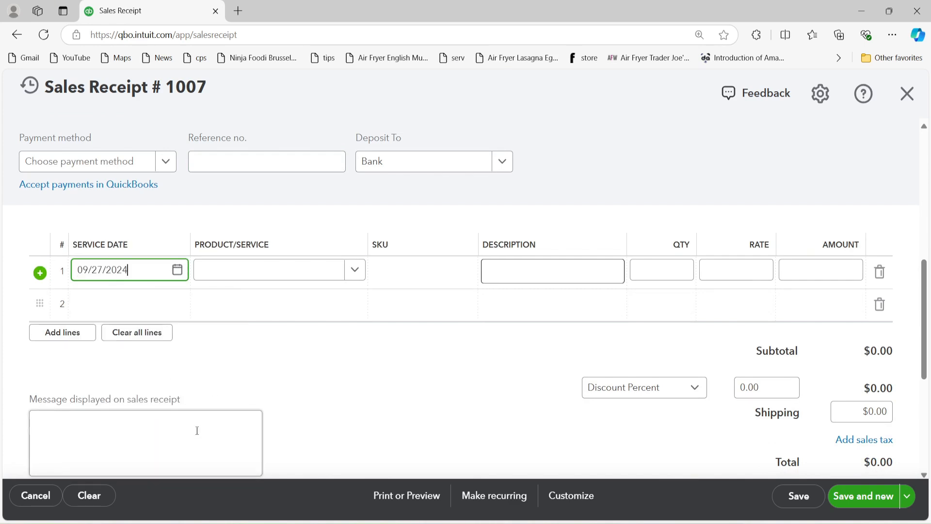
{"action": "left_click", "coordinate": [229, 273]}
{"action": "scroll", "coordinate": [257, 330], "scroll_direction": "down", "scroll_amount": 3}
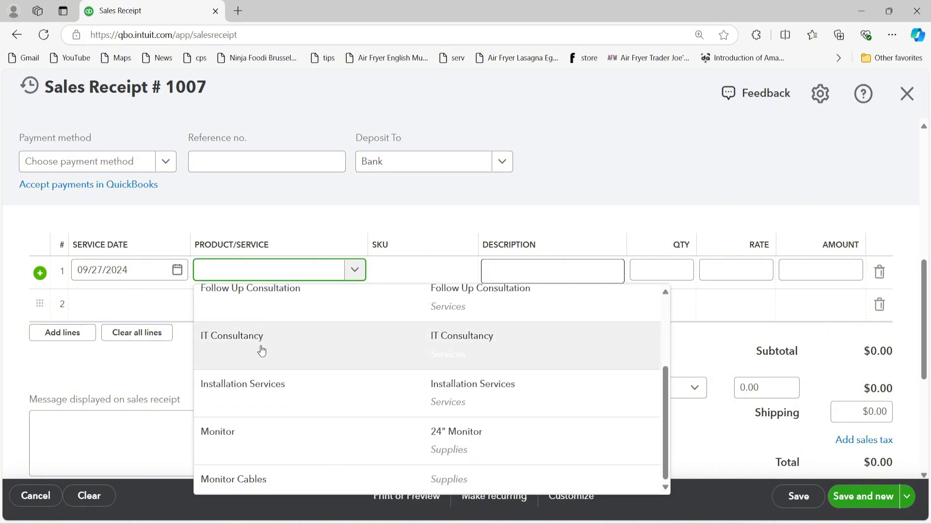
{"action": "left_click", "coordinate": [235, 435]}
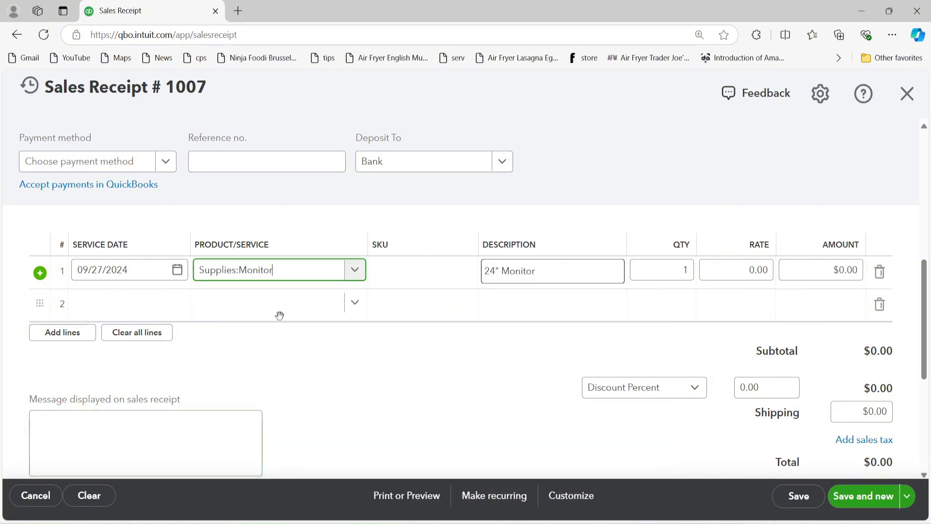
Step: Set the Monitor line's quantity to 3 and its rate to 400
{"action": "left_click", "coordinate": [659, 274]}
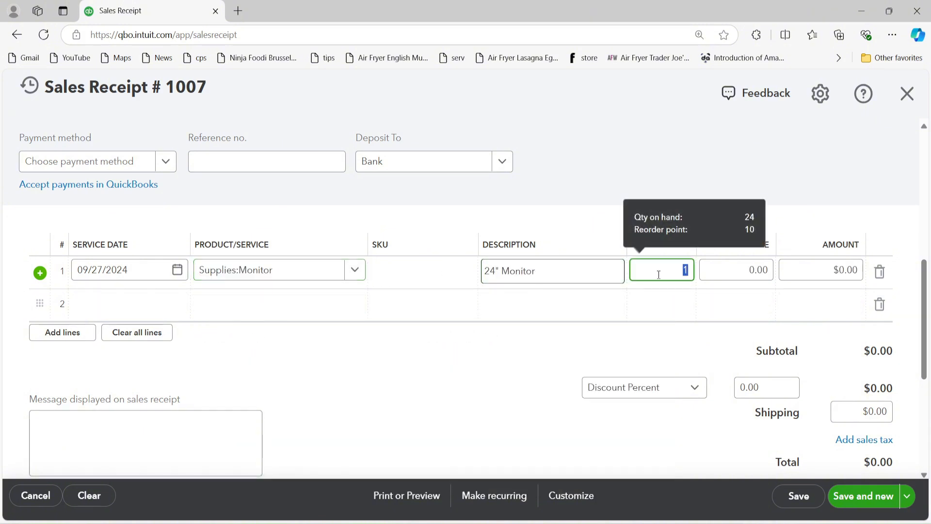
{"action": "type", "text": "3"}
{"action": "key", "text": "Tab"}
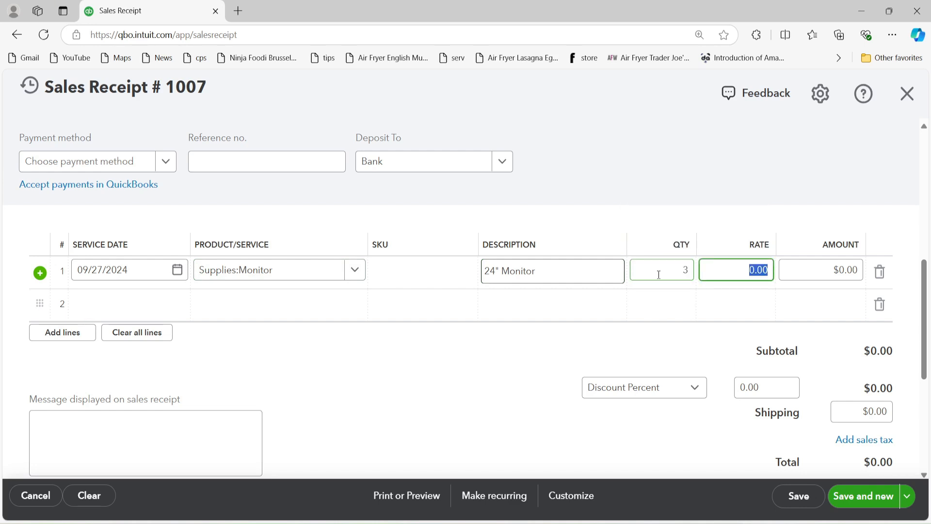
{"action": "type", "text": "400"}
{"action": "key", "text": "Tab"}
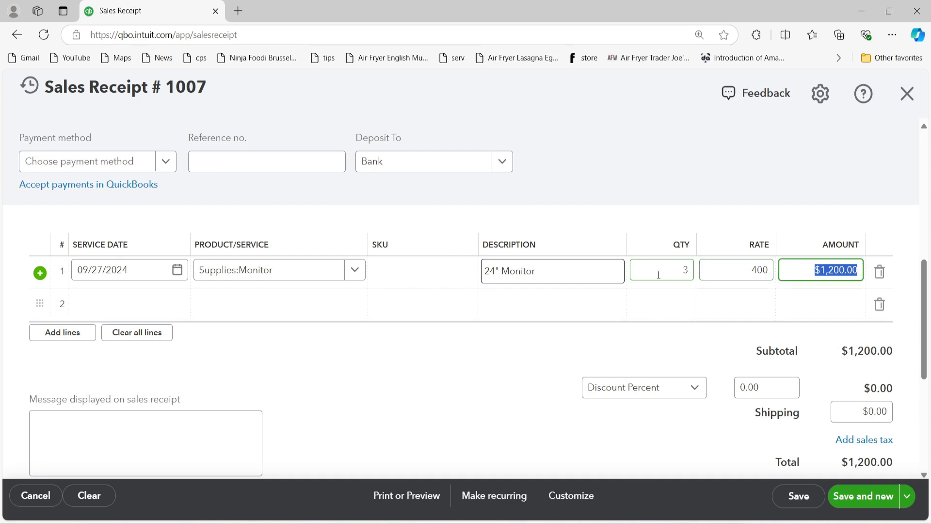
Step: Save the A Customer sales receipt after checking its totals, and close it
{"action": "left_click", "coordinate": [727, 313]}
{"action": "scroll", "coordinate": [727, 308], "scroll_direction": "down", "scroll_amount": 3}
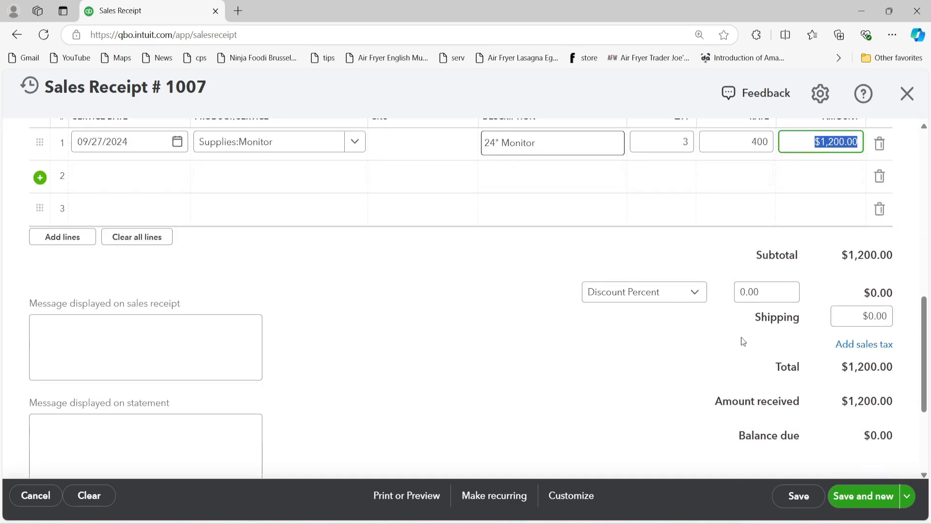
{"action": "scroll", "coordinate": [861, 408], "scroll_direction": "down", "scroll_amount": 2}
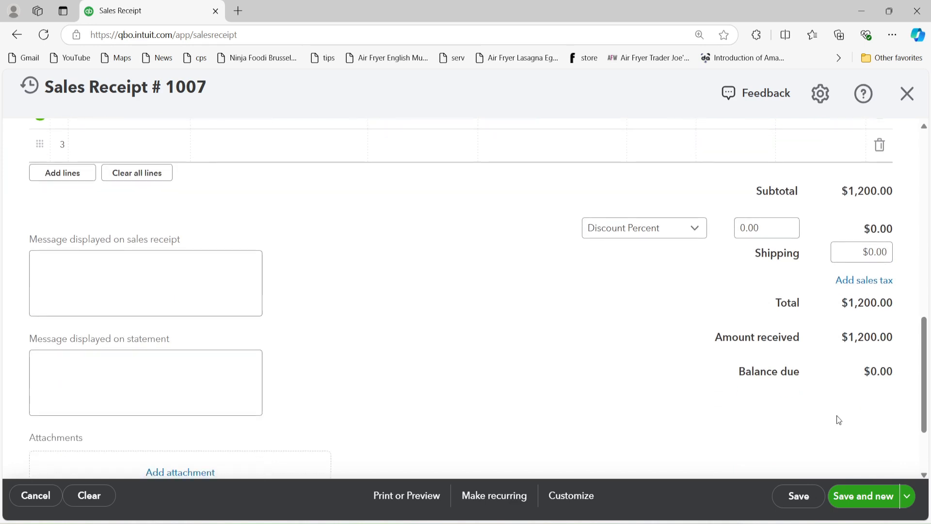
{"action": "left_click", "coordinate": [797, 502]}
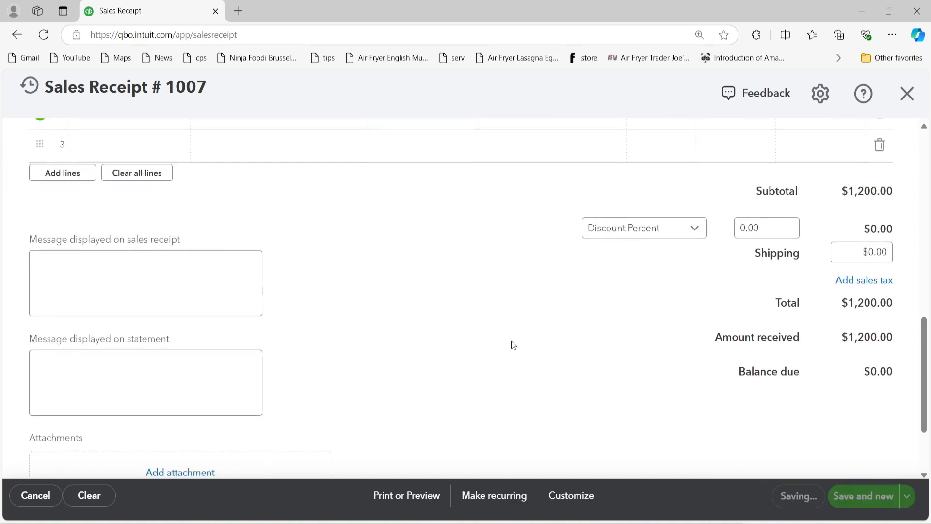
{"action": "left_click", "coordinate": [602, 100]}
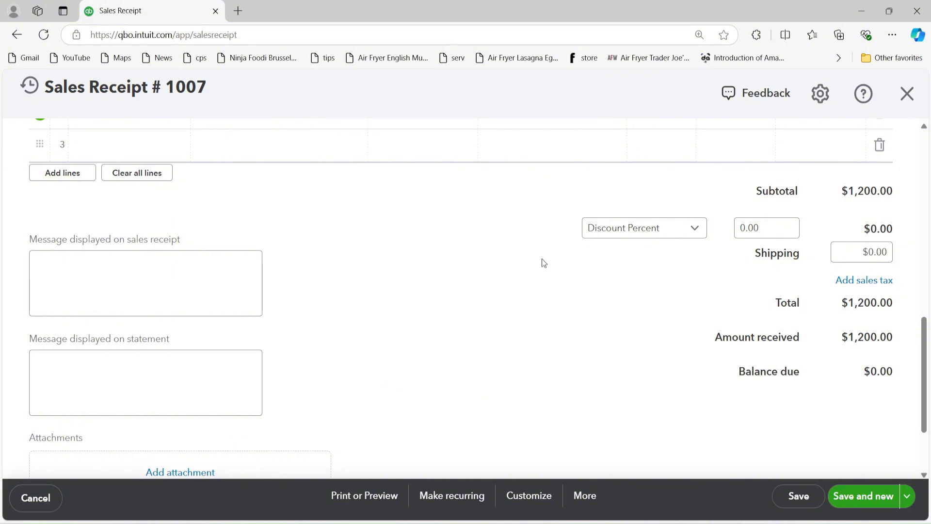
{"action": "scroll", "coordinate": [542, 260], "scroll_direction": "up", "scroll_amount": 5}
{"action": "scroll", "coordinate": [481, 272], "scroll_direction": "up", "scroll_amount": 6}
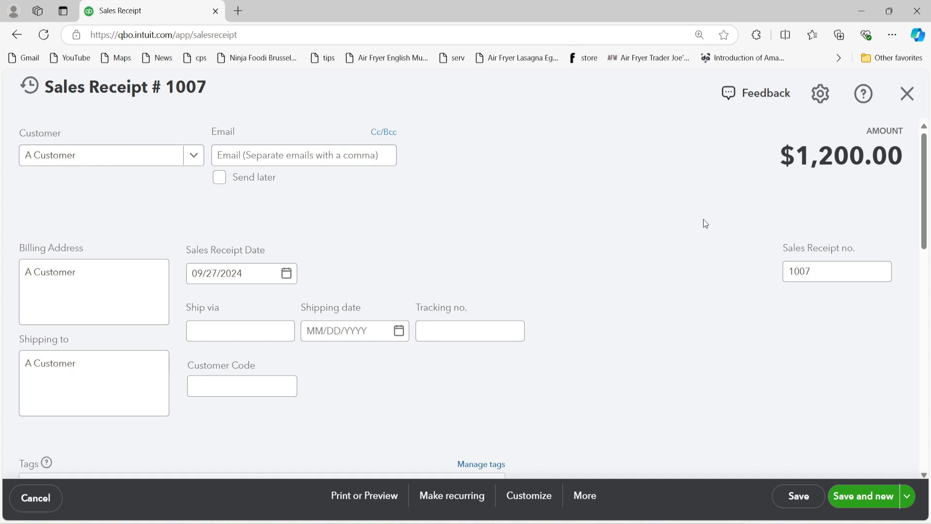
{"action": "left_click", "coordinate": [907, 93]}
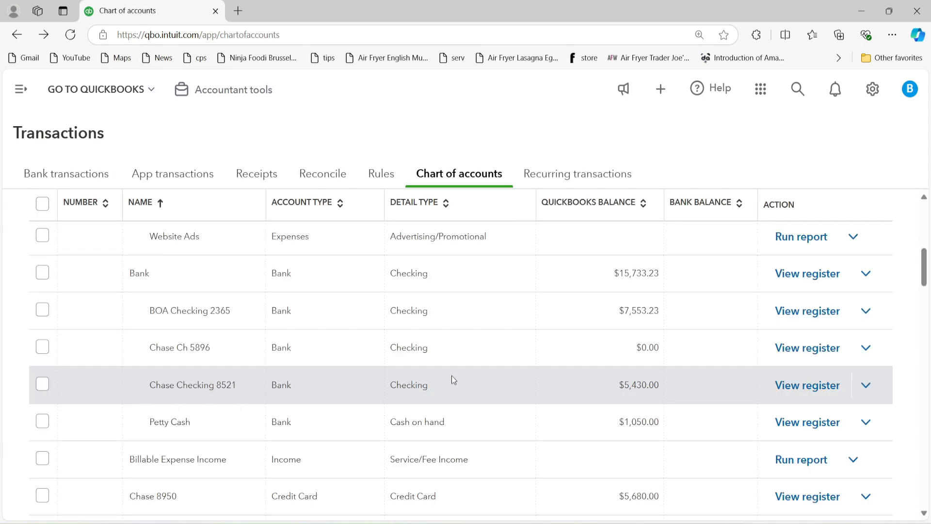
Step: Find the parent Bank account in the chart of accounts and open its register
{"action": "scroll", "coordinate": [452, 376], "scroll_direction": "up", "scroll_amount": 5}
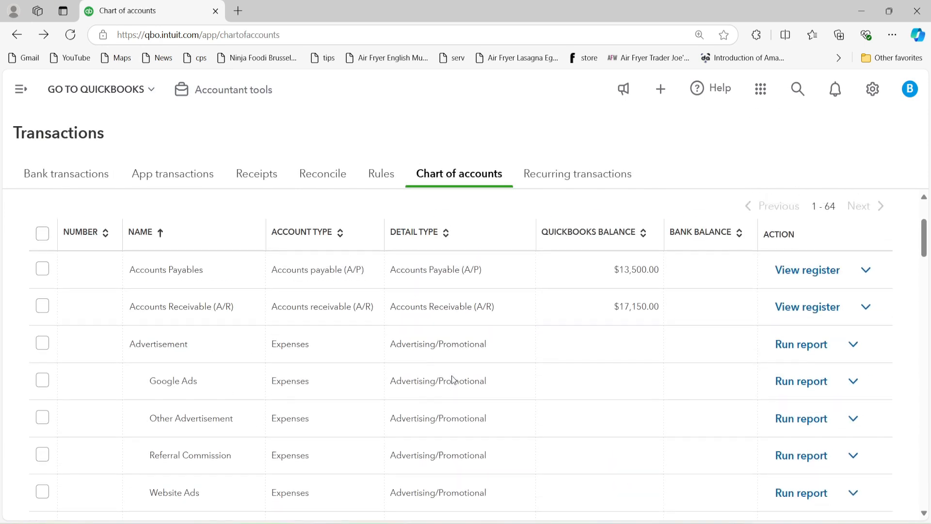
{"action": "scroll", "coordinate": [452, 378], "scroll_direction": "up", "scroll_amount": 3}
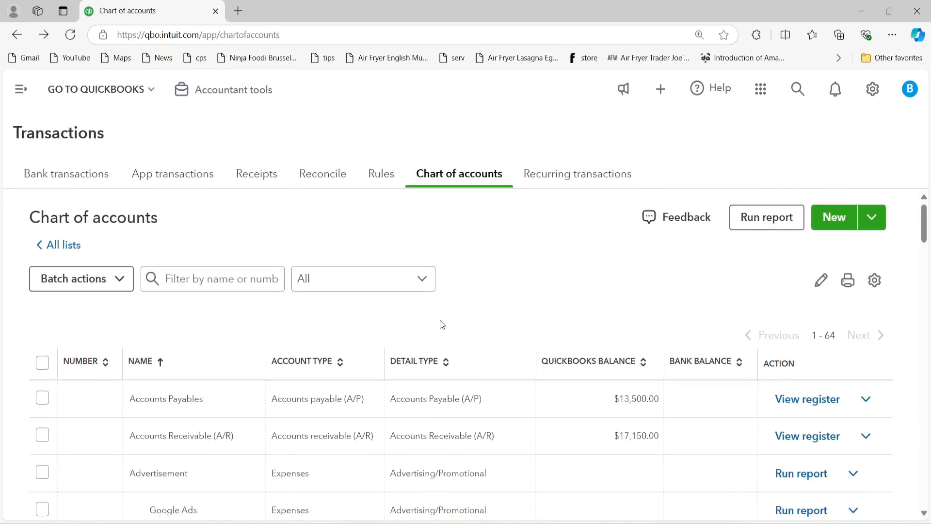
{"action": "scroll", "coordinate": [439, 324], "scroll_direction": "down", "scroll_amount": 7}
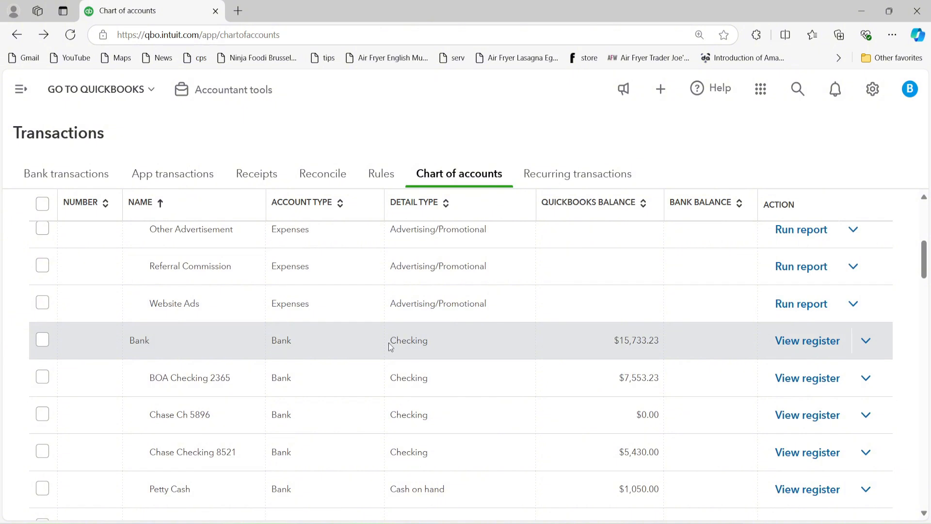
{"action": "left_click", "coordinate": [806, 348]}
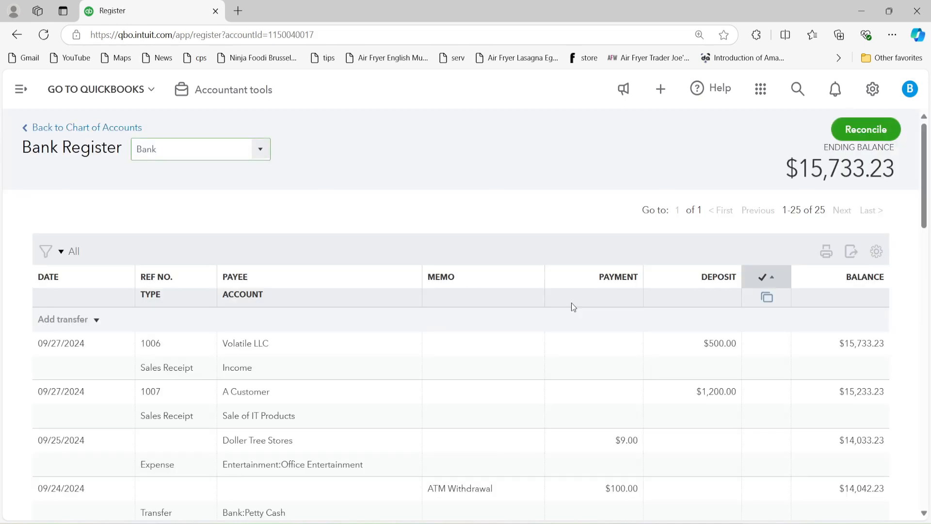
Step: Open the A Customer sales receipt for editing from the Bank register
{"action": "scroll", "coordinate": [571, 305], "scroll_direction": "down", "scroll_amount": 1}
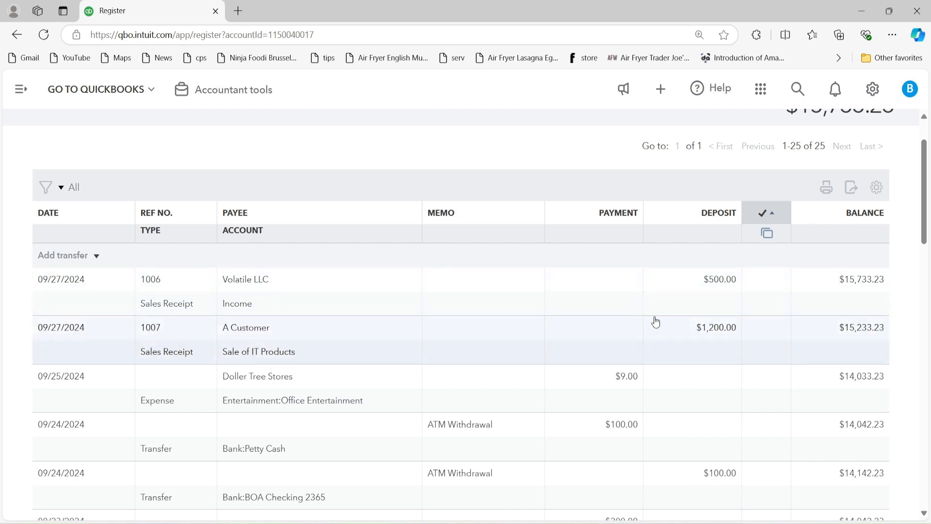
{"action": "left_click", "coordinate": [665, 328]}
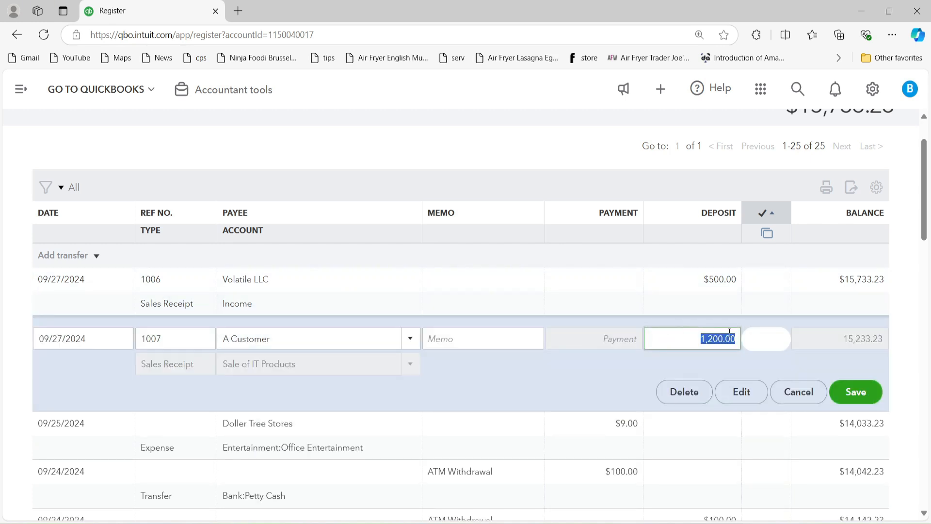
{"action": "left_click", "coordinate": [742, 391]}
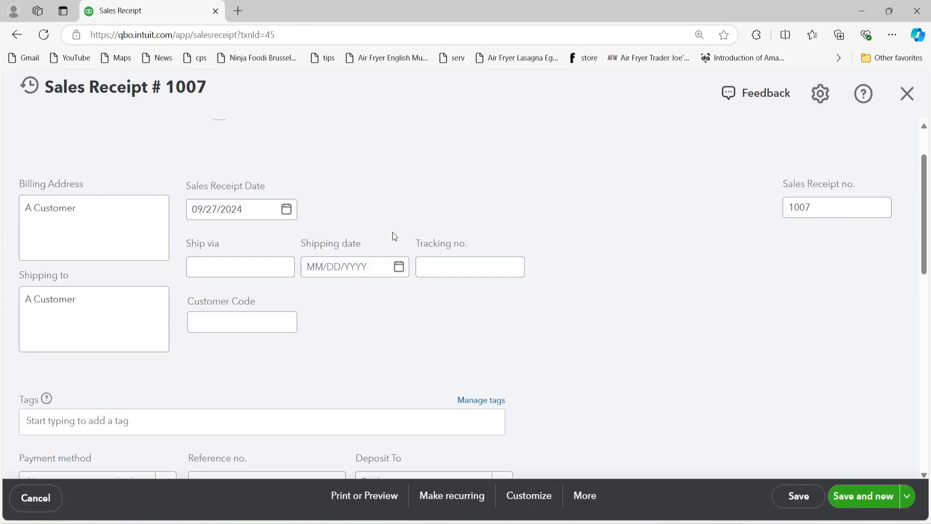
Step: Set the receipt's deposit account to the BOA Checking sub-account of Bank, then save and close the receipt
{"action": "scroll", "coordinate": [408, 228], "scroll_direction": "down", "scroll_amount": 4}
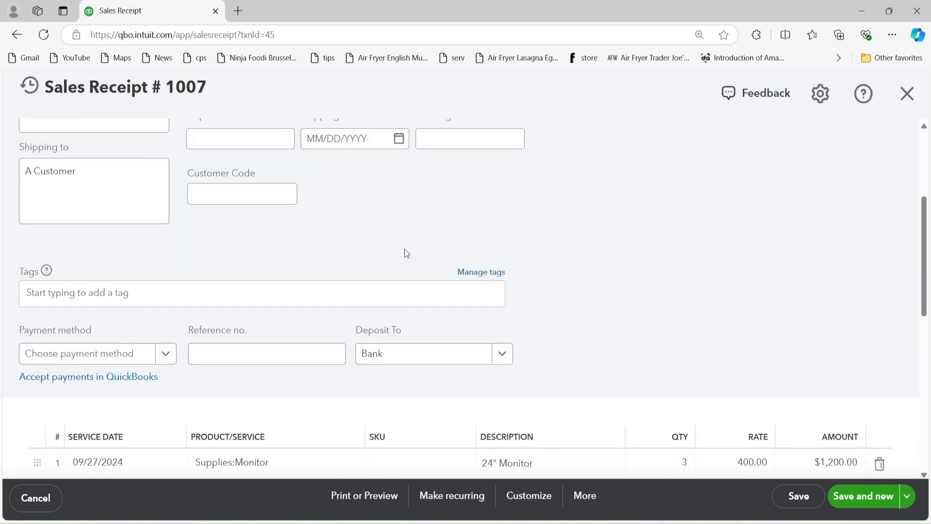
{"action": "left_click", "coordinate": [360, 331]}
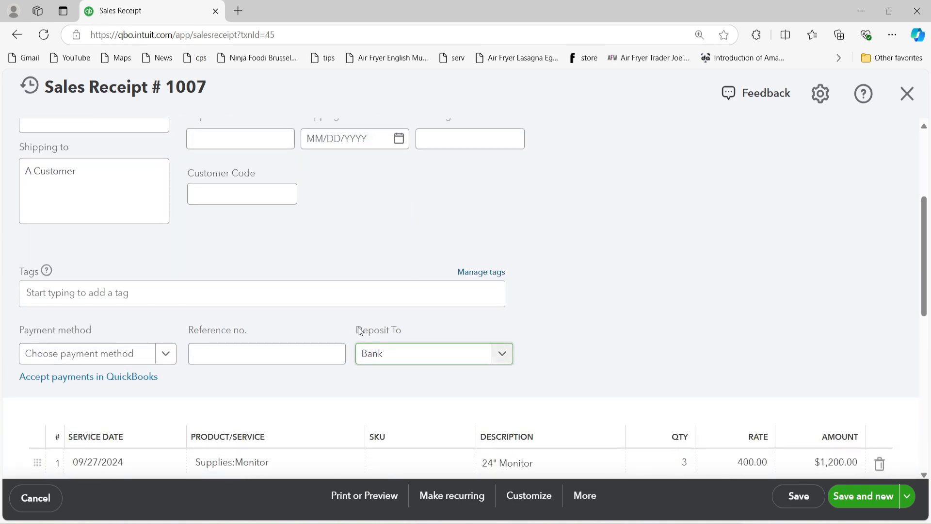
{"action": "left_click", "coordinate": [396, 358]}
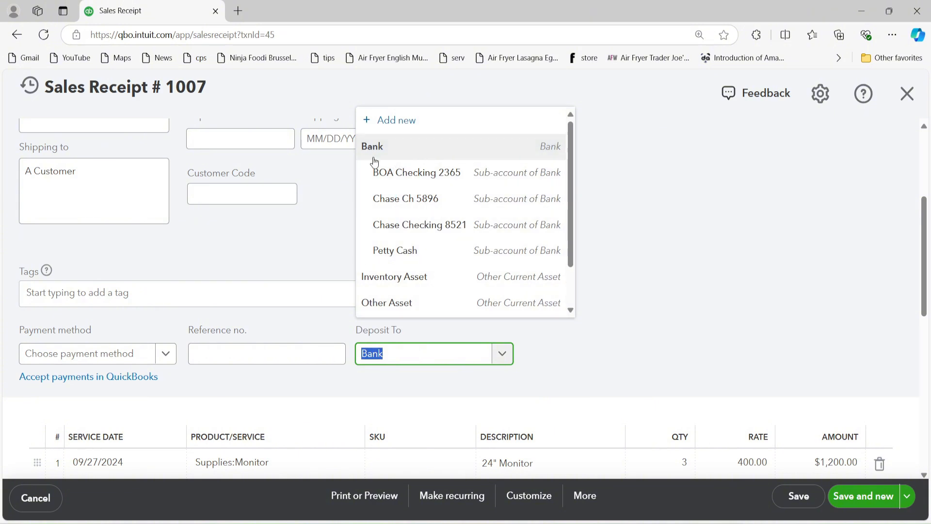
{"action": "left_click", "coordinate": [396, 153]}
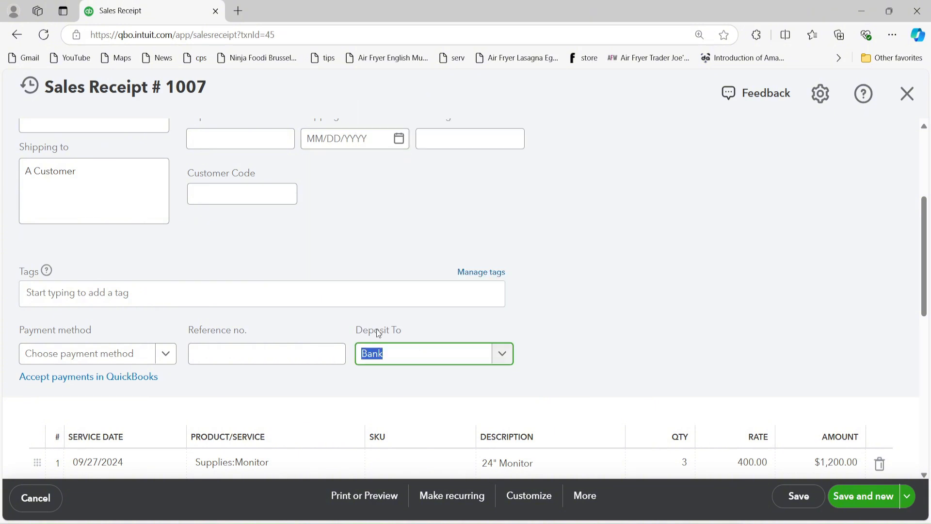
{"action": "left_click", "coordinate": [503, 354]}
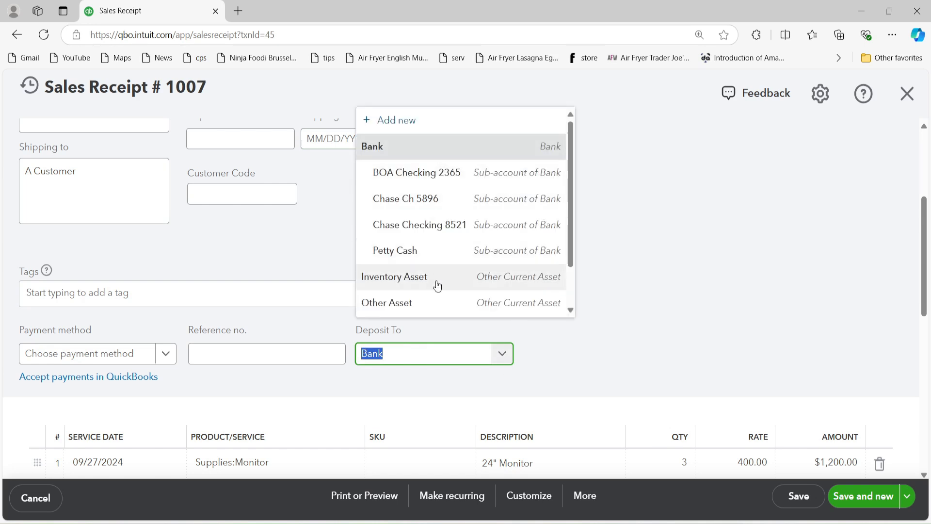
{"action": "left_click", "coordinate": [405, 180]}
{"action": "left_click", "coordinate": [798, 495]}
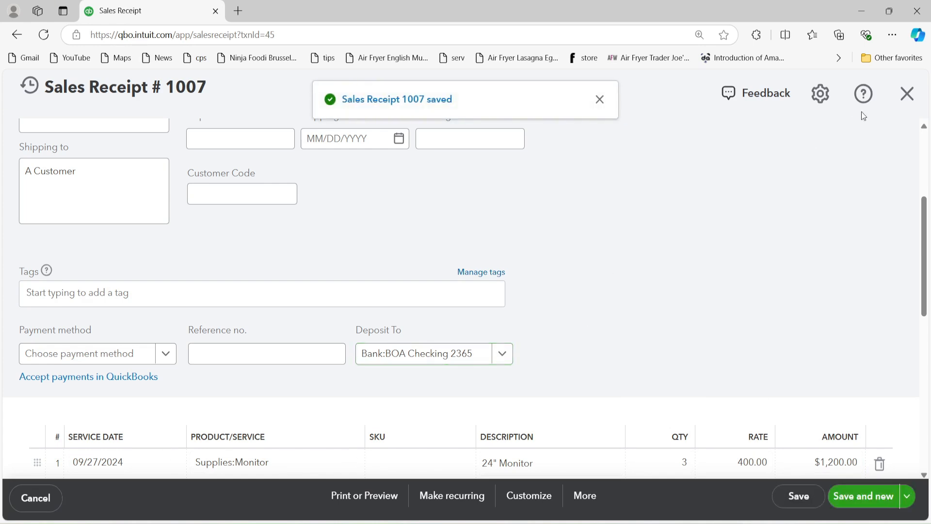
{"action": "left_click", "coordinate": [907, 93]}
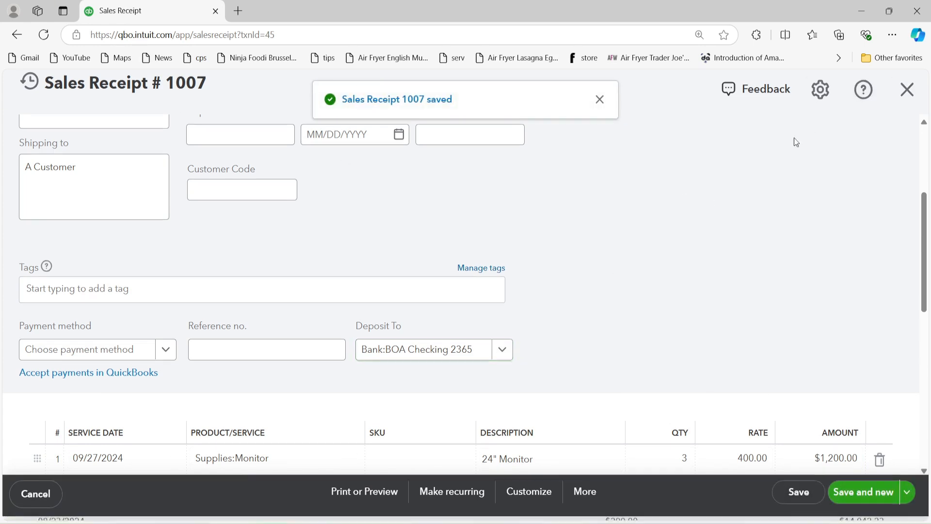
Step: Open the Volatile LLC sales receipt for editing from the Bank register
{"action": "scroll", "coordinate": [422, 297], "scroll_direction": "down", "scroll_amount": 2}
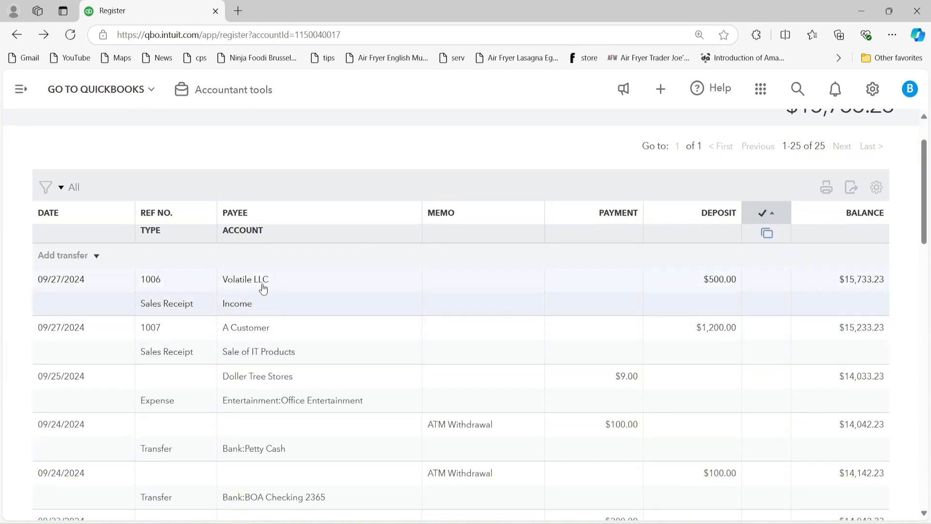
{"action": "left_click", "coordinate": [796, 279]}
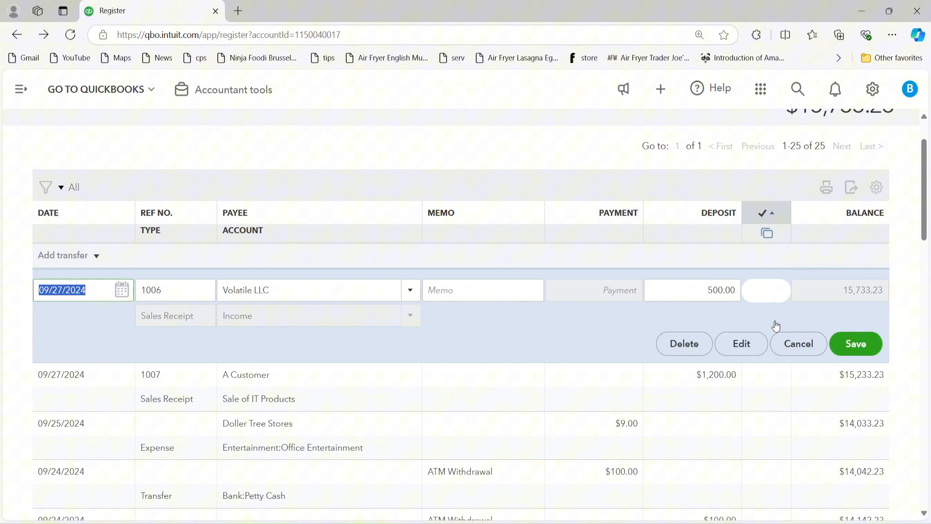
{"action": "left_click", "coordinate": [750, 346]}
Step: Change the Volatile LLC receipt's deposit account to the BOA Checking sub-account of Bank, then save and close it
{"action": "scroll", "coordinate": [466, 337], "scroll_direction": "down", "scroll_amount": 3}
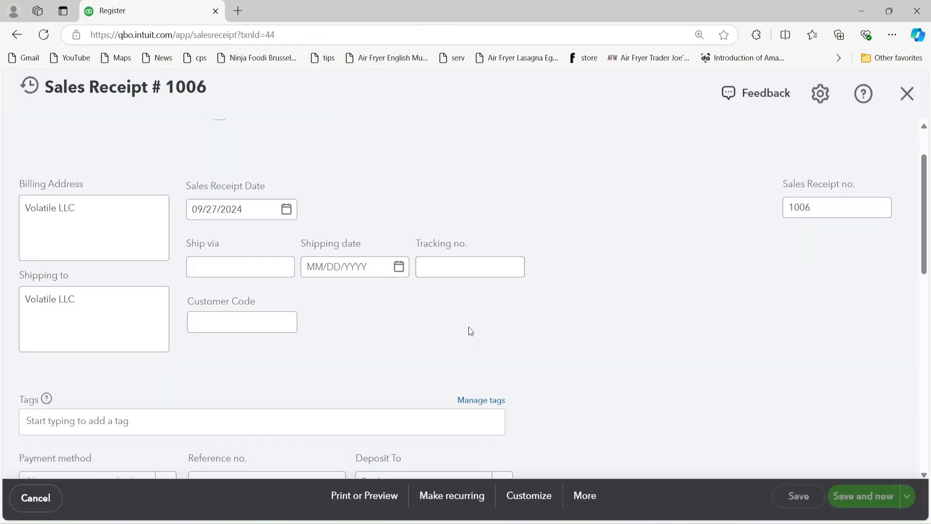
{"action": "scroll", "coordinate": [467, 335], "scroll_direction": "down", "scroll_amount": 5}
{"action": "left_click", "coordinate": [503, 226]}
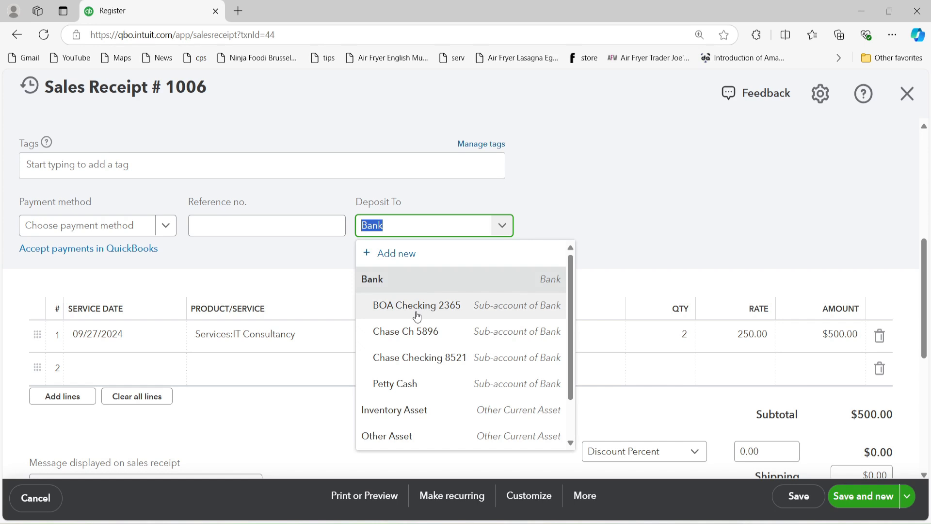
{"action": "left_click", "coordinate": [439, 316]}
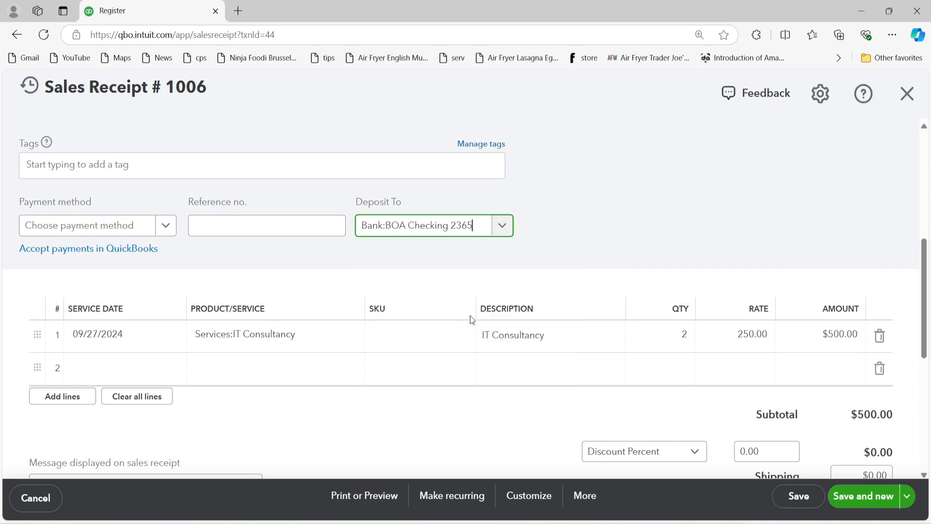
{"action": "left_click", "coordinate": [793, 509]}
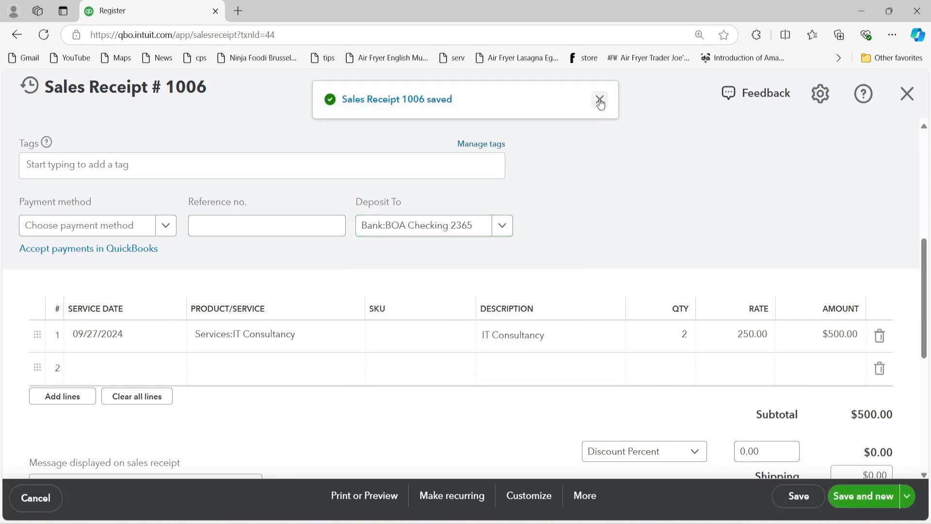
{"action": "left_click", "coordinate": [601, 101]}
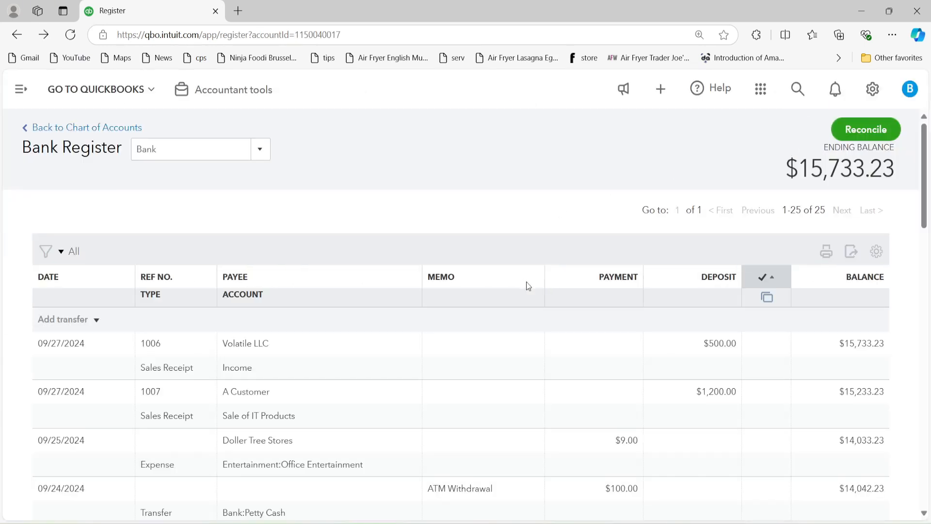
Step: Review the parent Bank register from the two sales receipts down to the oldest journal entries
{"action": "scroll", "coordinate": [528, 286], "scroll_direction": "down", "scroll_amount": 1}
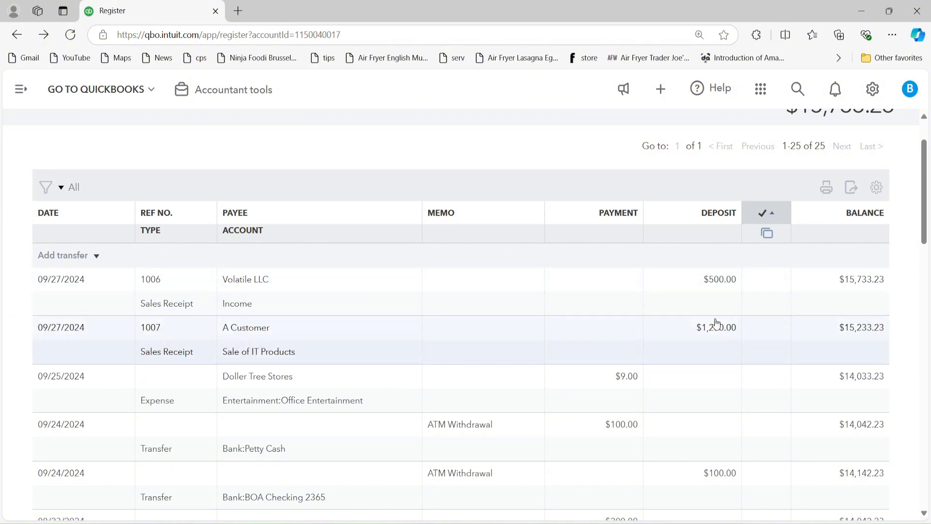
{"action": "scroll", "coordinate": [709, 316], "scroll_direction": "up", "scroll_amount": 1}
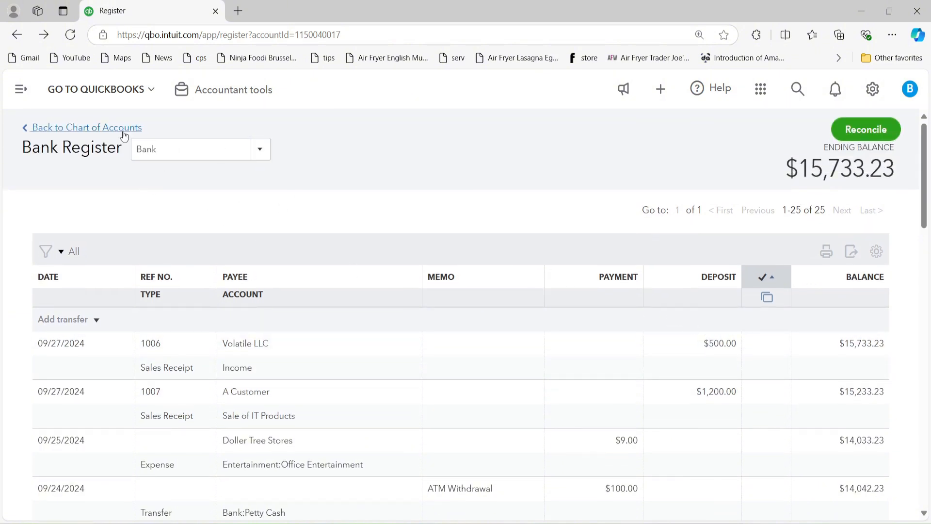
{"action": "scroll", "coordinate": [397, 267], "scroll_direction": "down", "scroll_amount": 18}
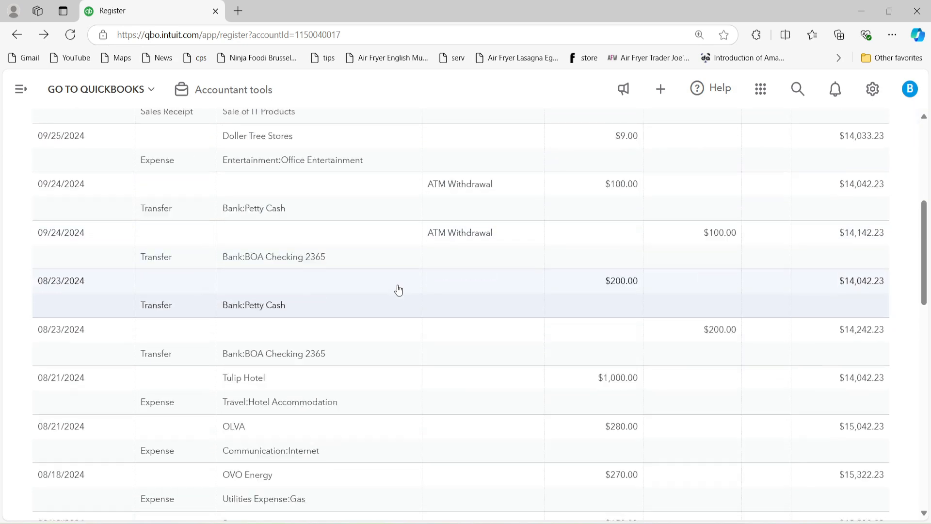
{"action": "scroll", "coordinate": [395, 311], "scroll_direction": "down", "scroll_amount": 1}
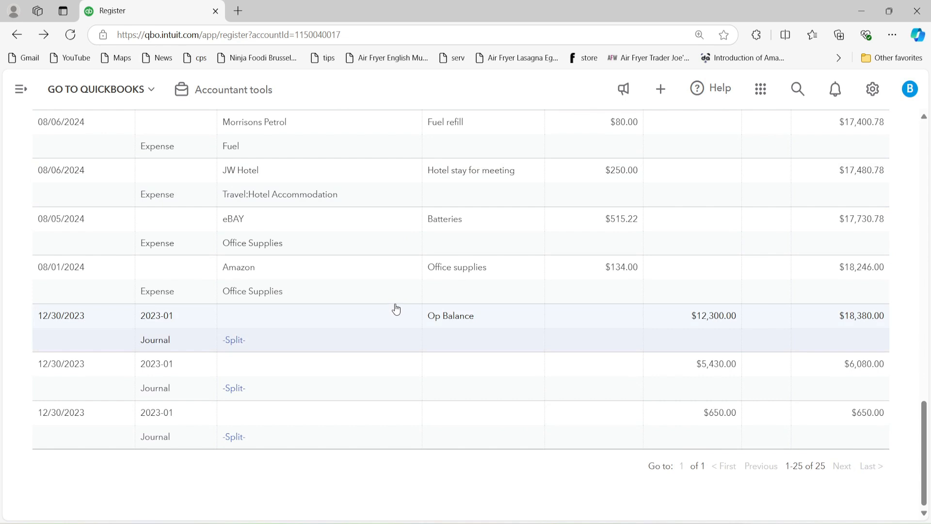
{"action": "scroll", "coordinate": [397, 309], "scroll_direction": "up", "scroll_amount": 19}
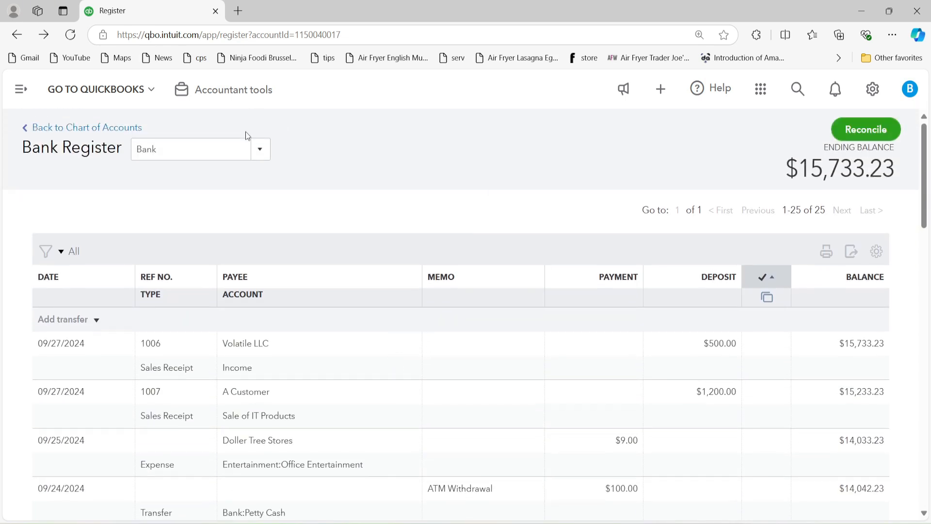
Step: Open the BOA Checking sub-account's register from the chart of accounts and check the deposits from Volatile LLC and A Customer
{"action": "left_click", "coordinate": [84, 128]}
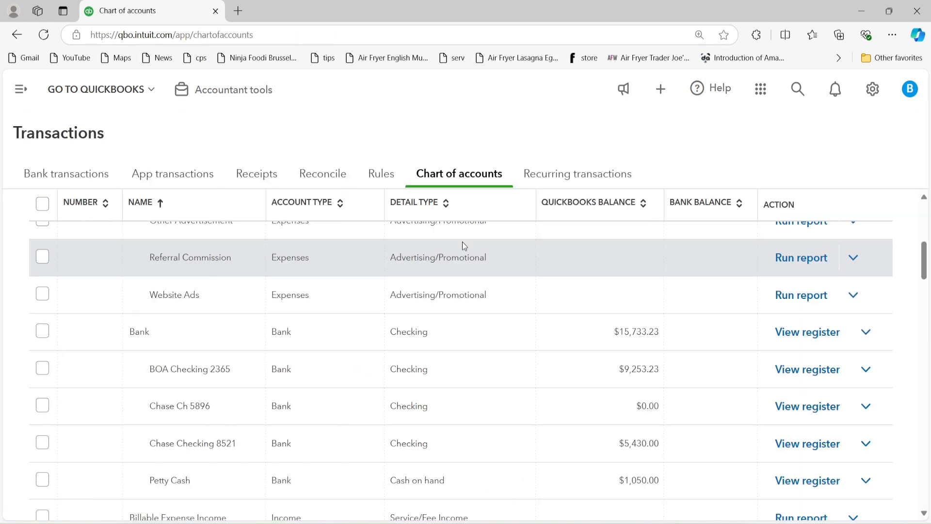
{"action": "scroll", "coordinate": [216, 297], "scroll_direction": "down", "scroll_amount": 1}
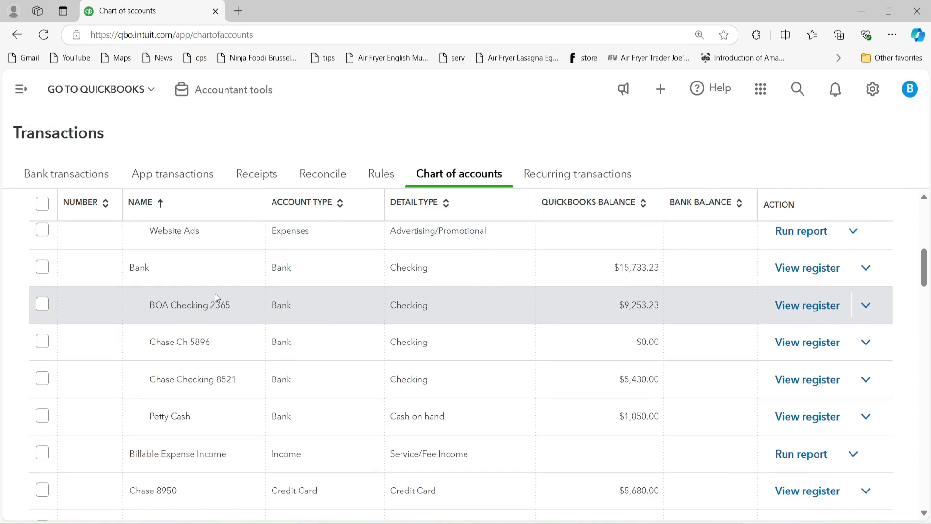
{"action": "left_click", "coordinate": [807, 305]}
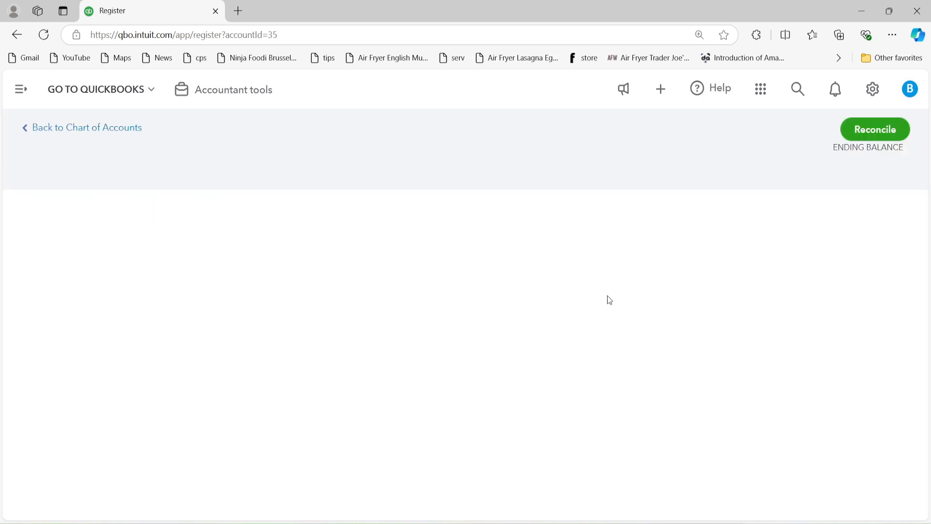
{"action": "scroll", "coordinate": [598, 297], "scroll_direction": "down", "scroll_amount": 1}
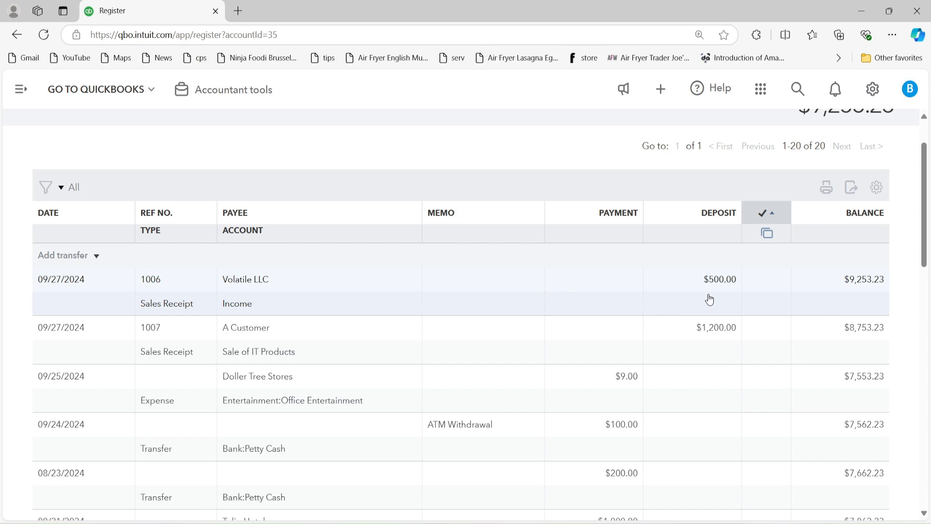
{"action": "scroll", "coordinate": [505, 225], "scroll_direction": "up", "scroll_amount": 2}
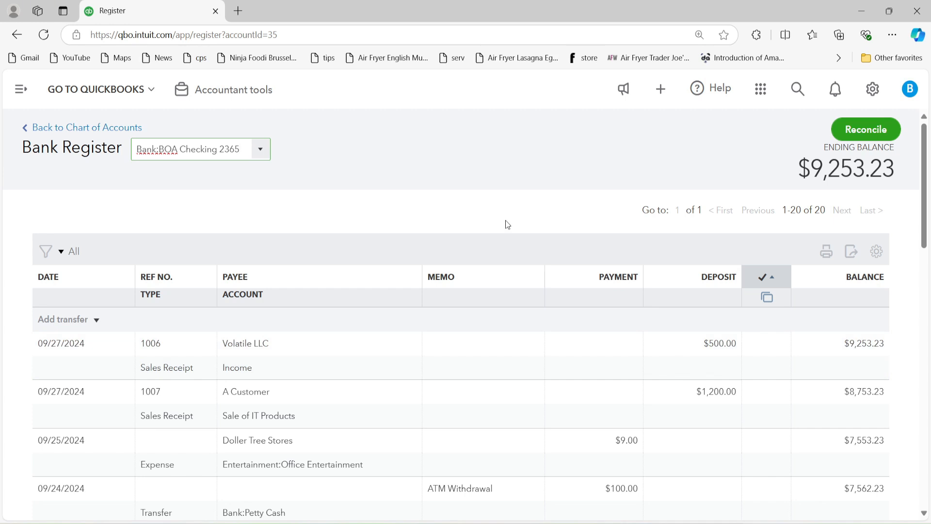
{"action": "scroll", "coordinate": [506, 228], "scroll_direction": "down", "scroll_amount": 1}
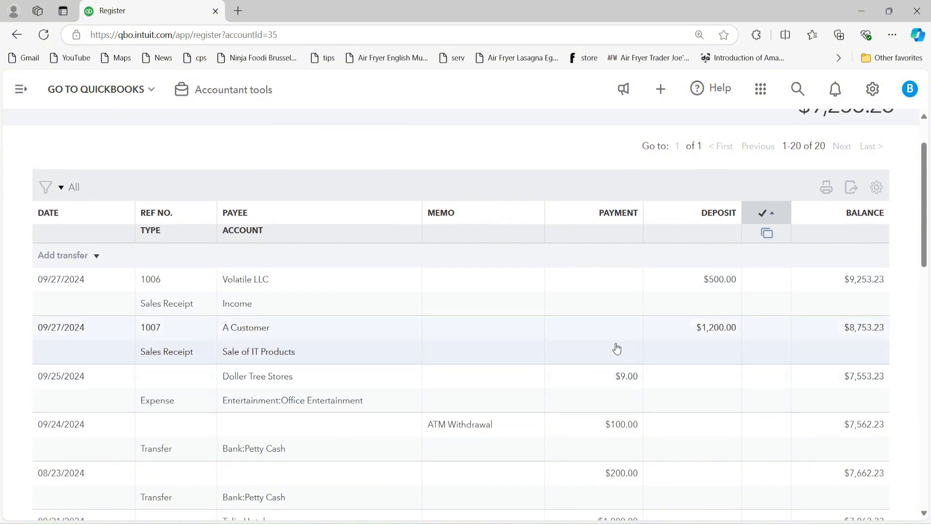
{"action": "scroll", "coordinate": [616, 339], "scroll_direction": "up", "scroll_amount": 1}
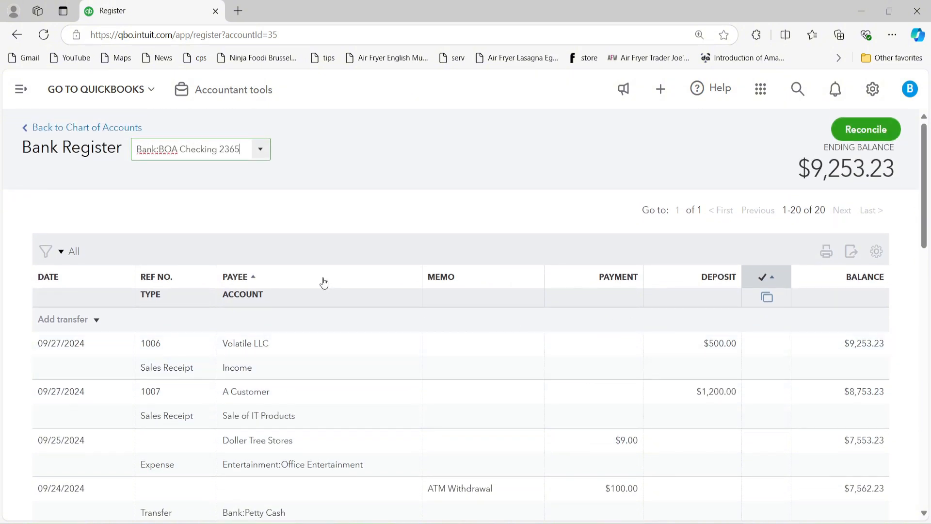
Step: Return to the chart of accounts and open the register of the Chase Checking sub-account
{"action": "left_click", "coordinate": [42, 128]}
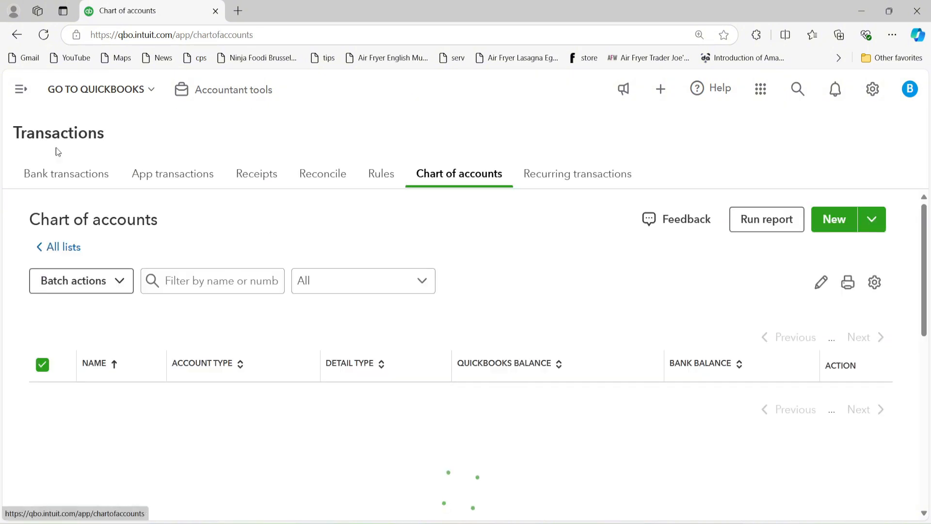
{"action": "scroll", "coordinate": [382, 274], "scroll_direction": "down", "scroll_amount": 5}
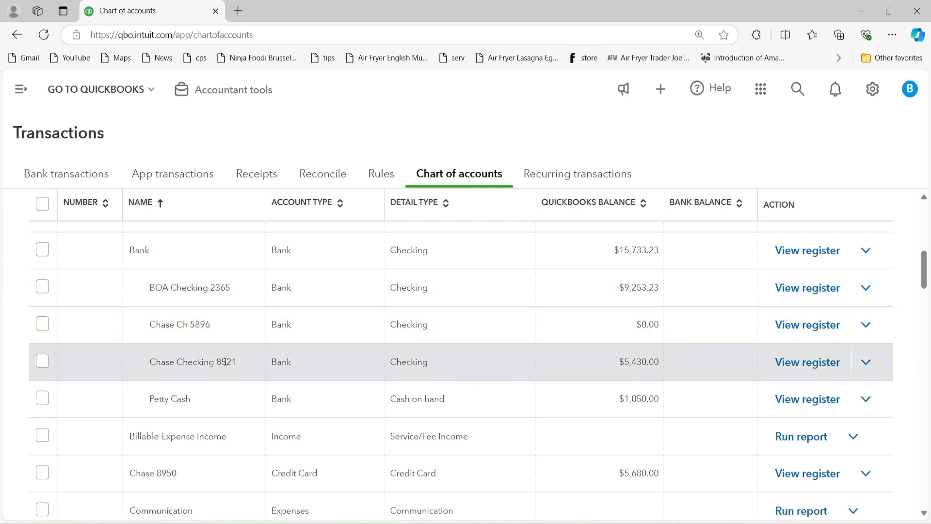
{"action": "left_click", "coordinate": [795, 362]}
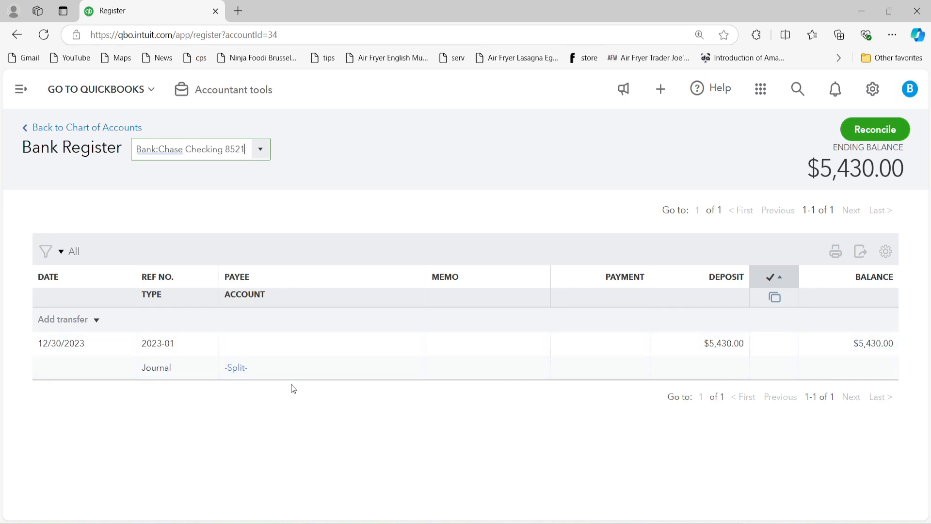
Step: Start a new deposit entry in the Chase Checking register with Tech Traders as the payee
{"action": "left_click", "coordinate": [96, 321]}
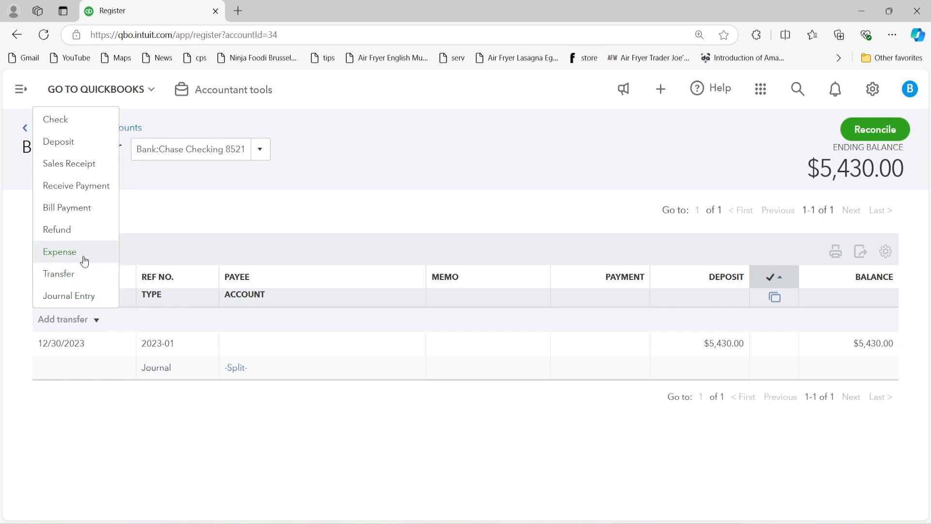
{"action": "left_click", "coordinate": [85, 144]}
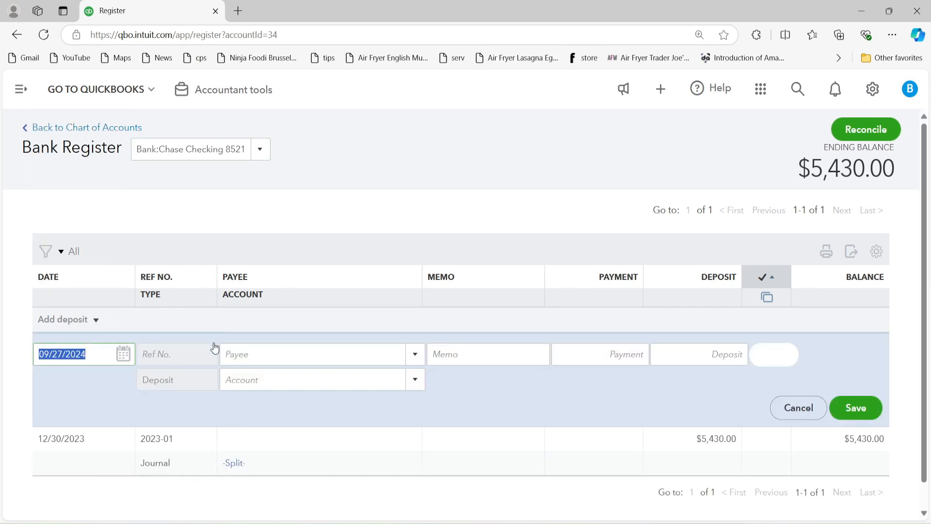
{"action": "left_click", "coordinate": [296, 355]}
{"action": "left_click", "coordinate": [415, 354]}
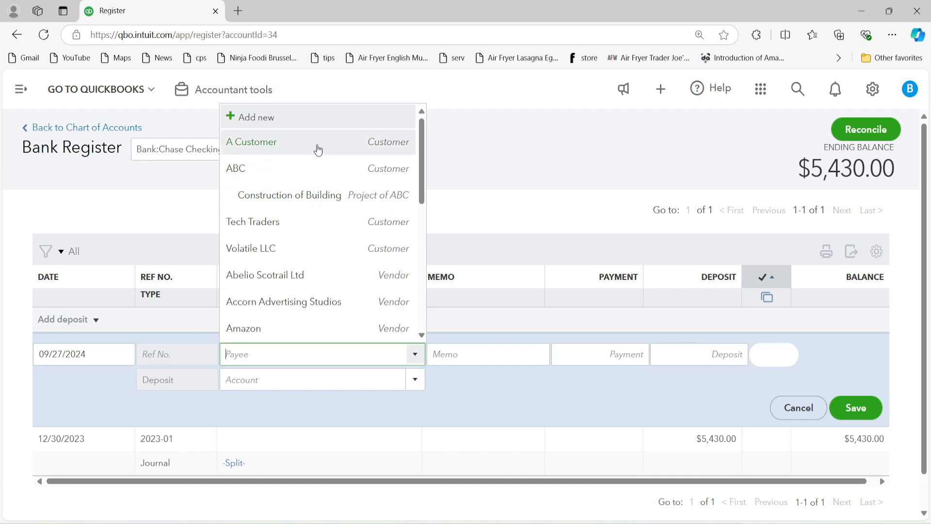
{"action": "left_click", "coordinate": [311, 221]}
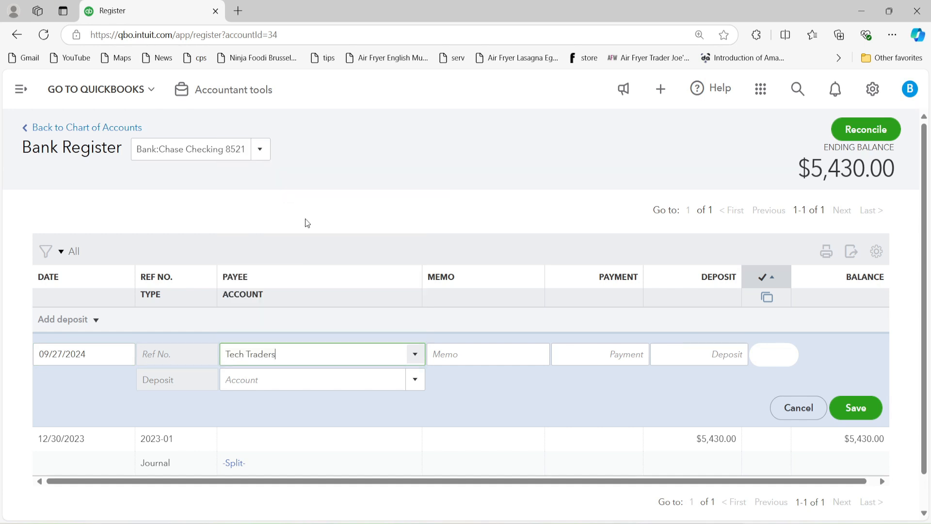
Step: Give the Tech Traders deposit the memo "Sale of Monitors" and a deposit amount of 500.00
{"action": "left_click", "coordinate": [495, 355]}
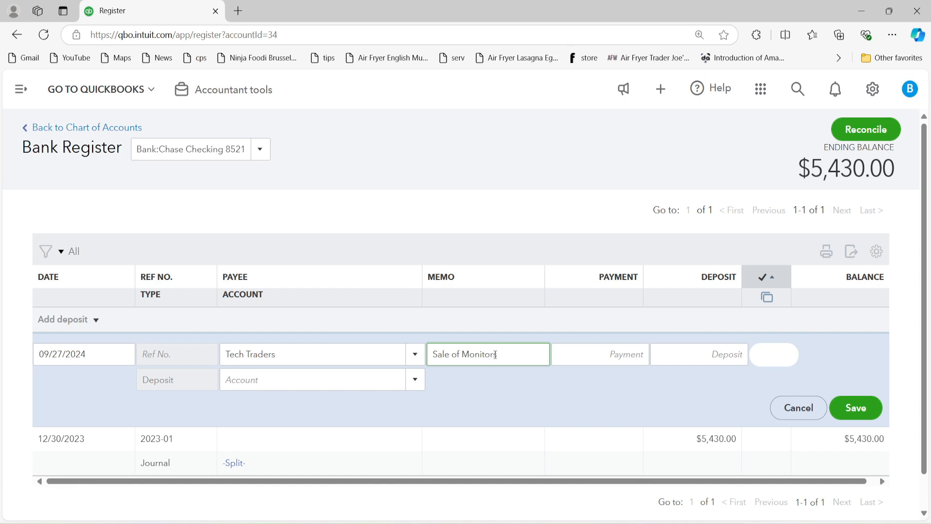
{"action": "type", "text": "Sale of Monitors"}
{"action": "left_click", "coordinate": [716, 363]}
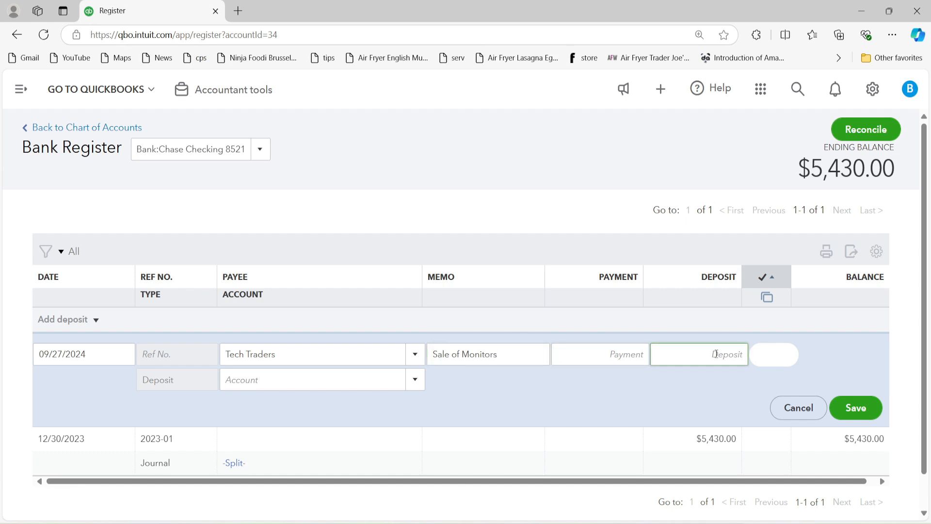
{"action": "type", "text": "500"}
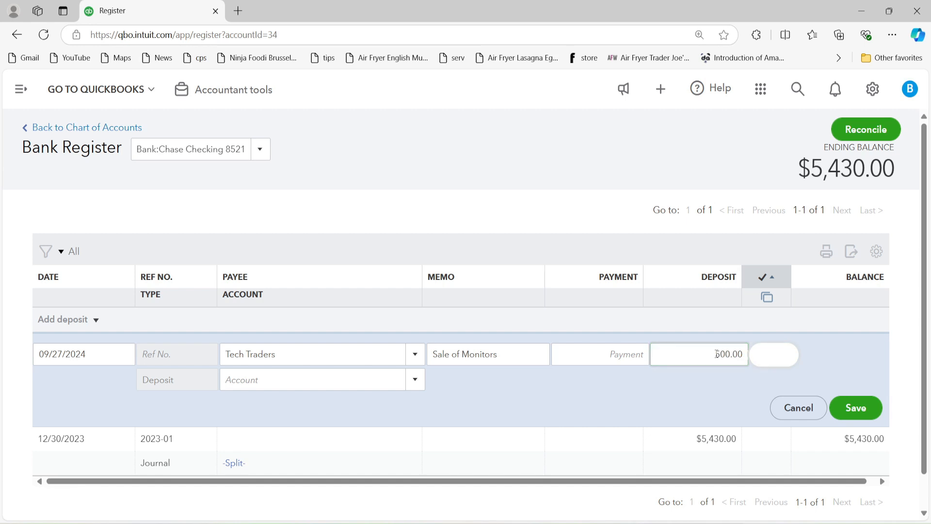
Step: Assign the Tech Traders deposit to the Sales of Product Income account
{"action": "left_click", "coordinate": [371, 377]}
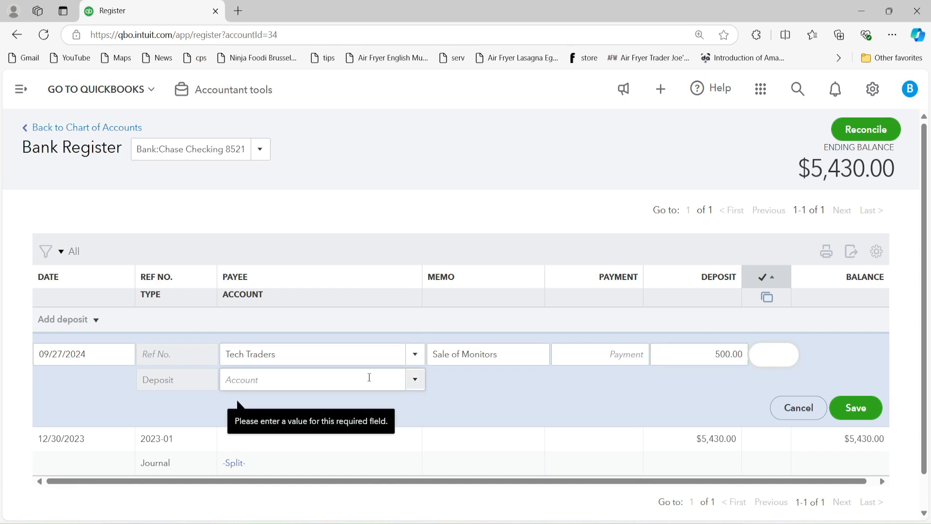
{"action": "left_click", "coordinate": [416, 380]}
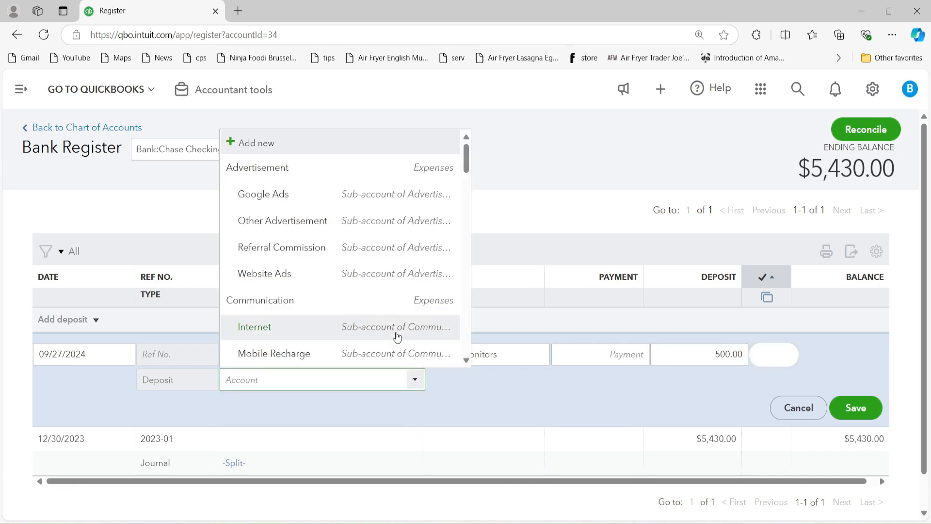
{"action": "scroll", "coordinate": [373, 212], "scroll_direction": "down", "scroll_amount": 1}
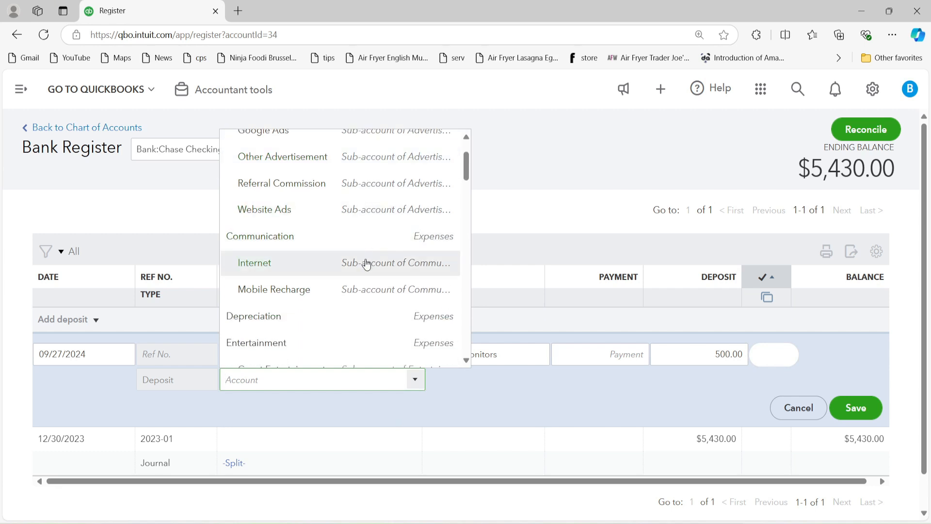
{"action": "type", "text": "In"}
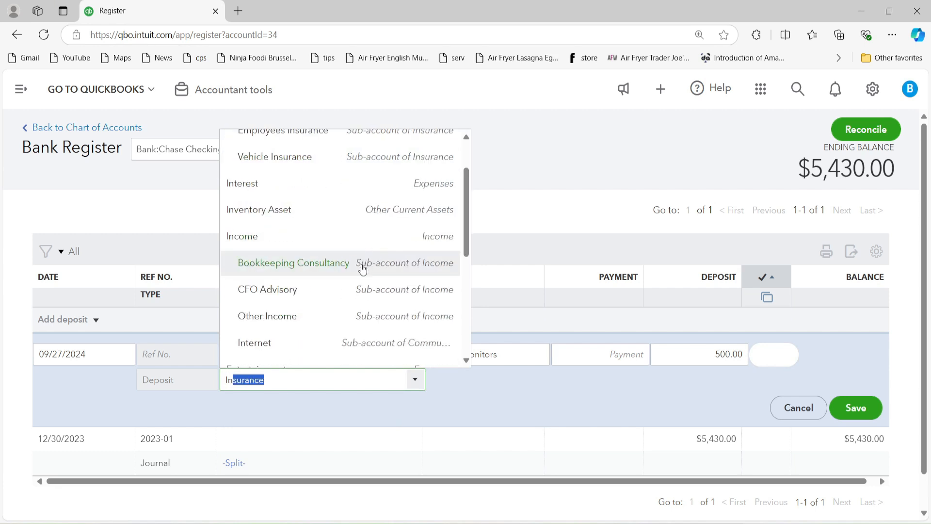
{"action": "type", "text": "come"}
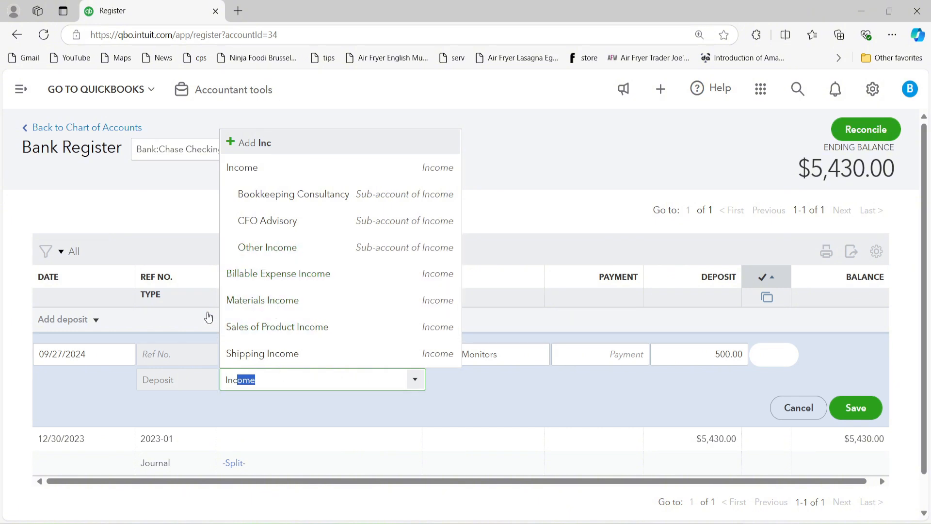
{"action": "left_click", "coordinate": [283, 330]}
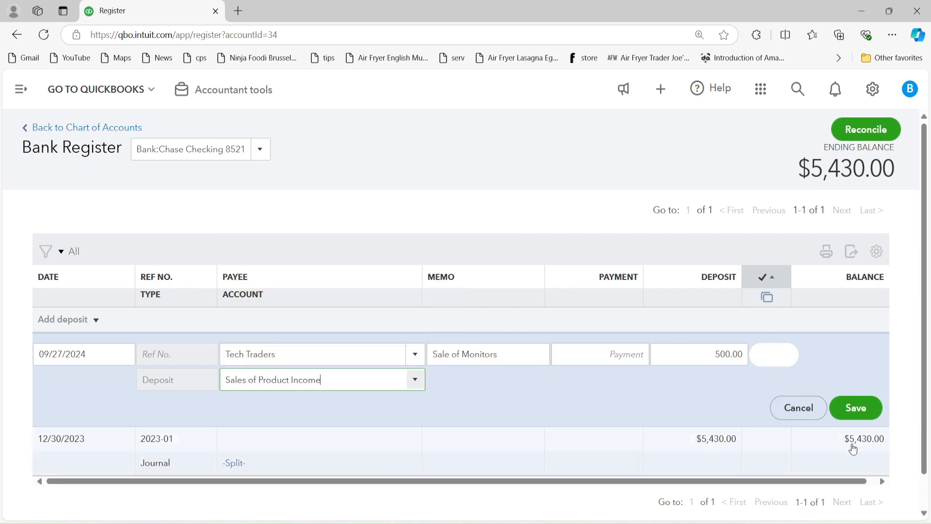
Step: Save the Tech Traders deposit in the Chase Checking register and go to the standard reports list
{"action": "left_click", "coordinate": [854, 410]}
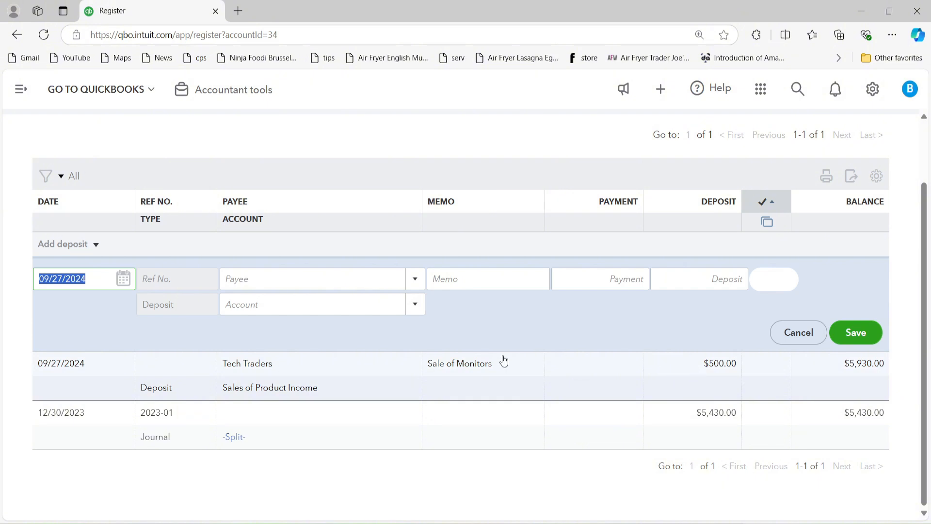
{"action": "left_click", "coordinate": [6, 101]}
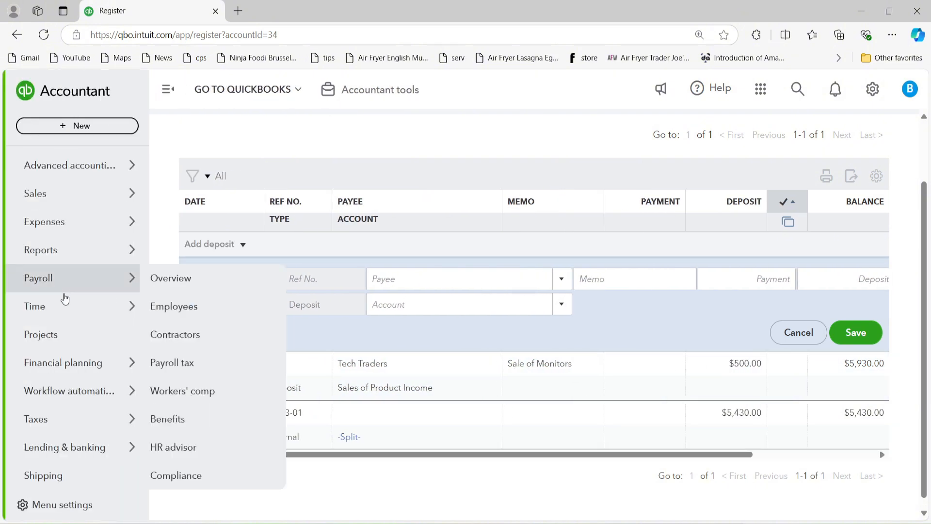
{"action": "mouse_move", "coordinate": [63, 281]}
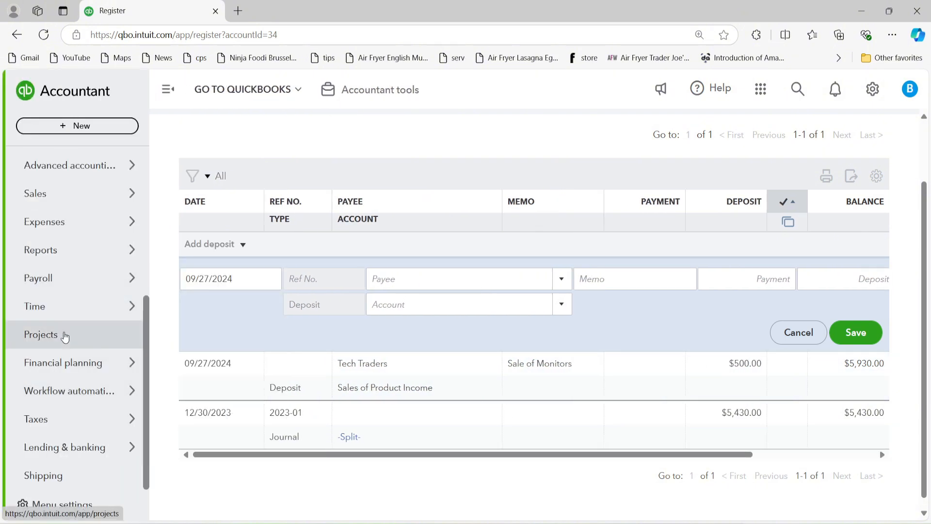
{"action": "mouse_move", "coordinate": [62, 233]}
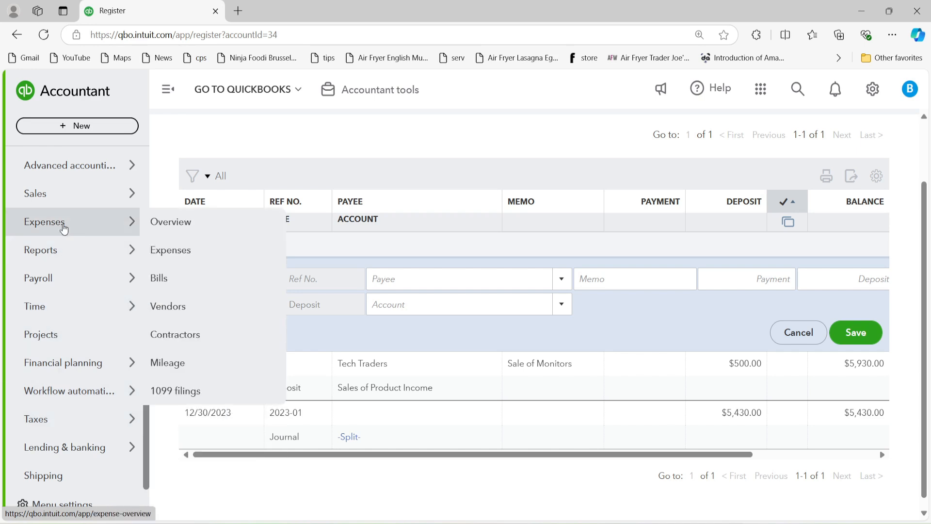
{"action": "mouse_move", "coordinate": [62, 249]}
{"action": "left_click", "coordinate": [160, 249]}
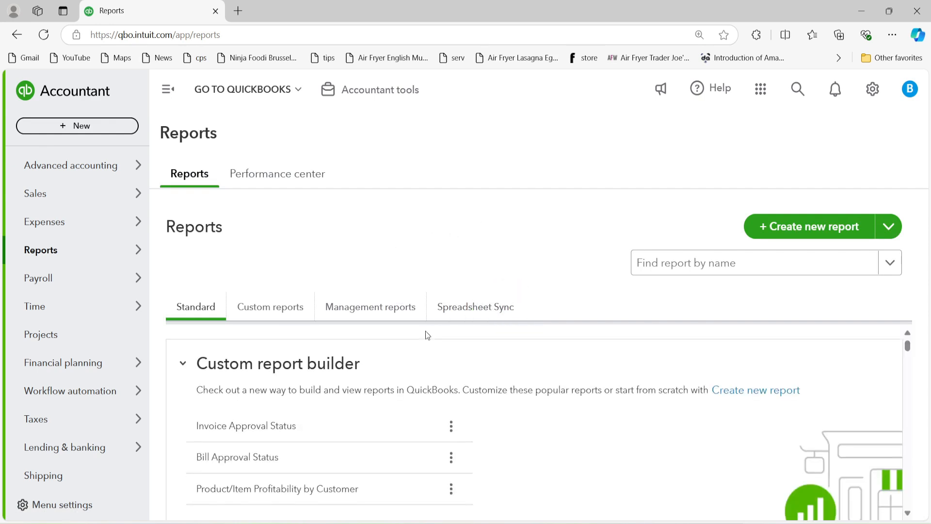
Step: Open the Profit and Loss report and set its report period to All Dates
{"action": "scroll", "coordinate": [427, 331], "scroll_direction": "down", "scroll_amount": 6}
{"action": "left_click", "coordinate": [220, 393]}
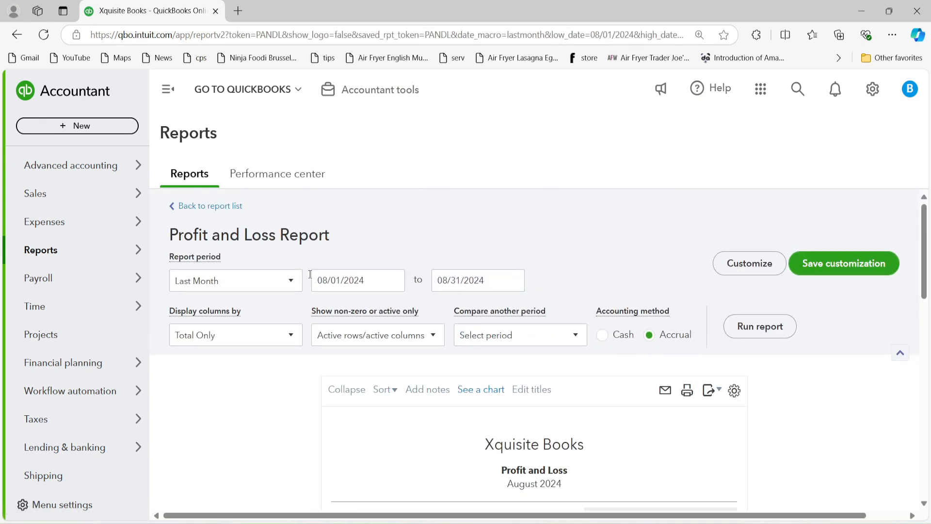
{"action": "left_click", "coordinate": [262, 280]}
{"action": "scroll", "coordinate": [249, 319], "scroll_direction": "up", "scroll_amount": 5}
{"action": "left_click", "coordinate": [245, 307]}
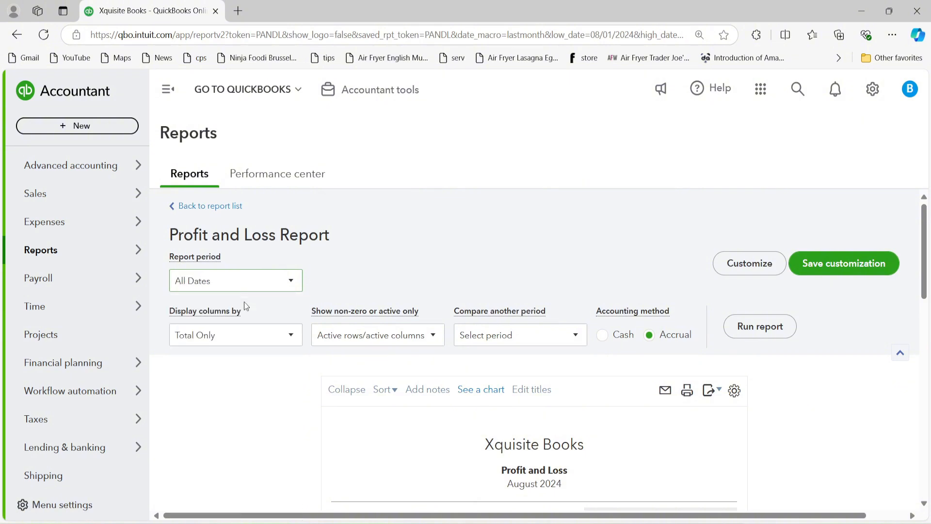
Step: Open the transactions behind Sales of Product Income in the Profit and Loss report and examine the deposit's account and amount
{"action": "scroll", "coordinate": [711, 300], "scroll_direction": "down", "scroll_amount": 4}
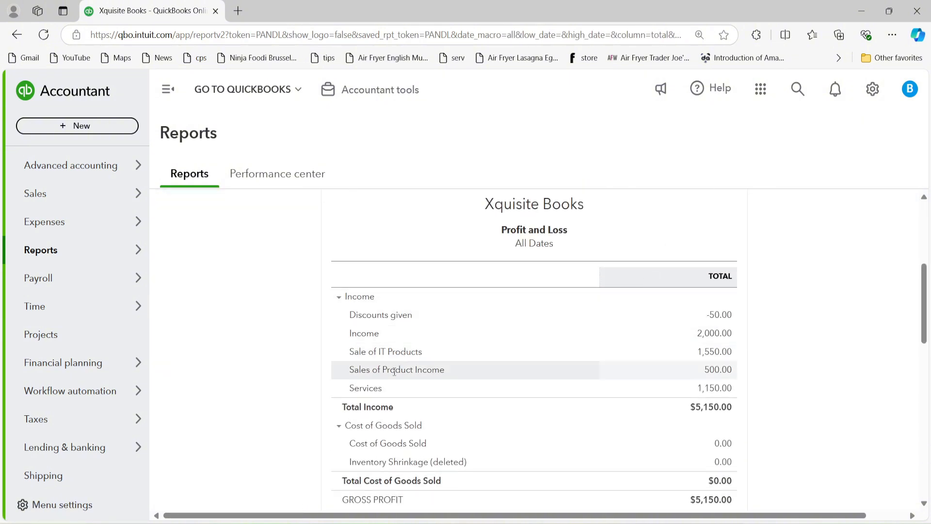
{"action": "left_click", "coordinate": [719, 370]}
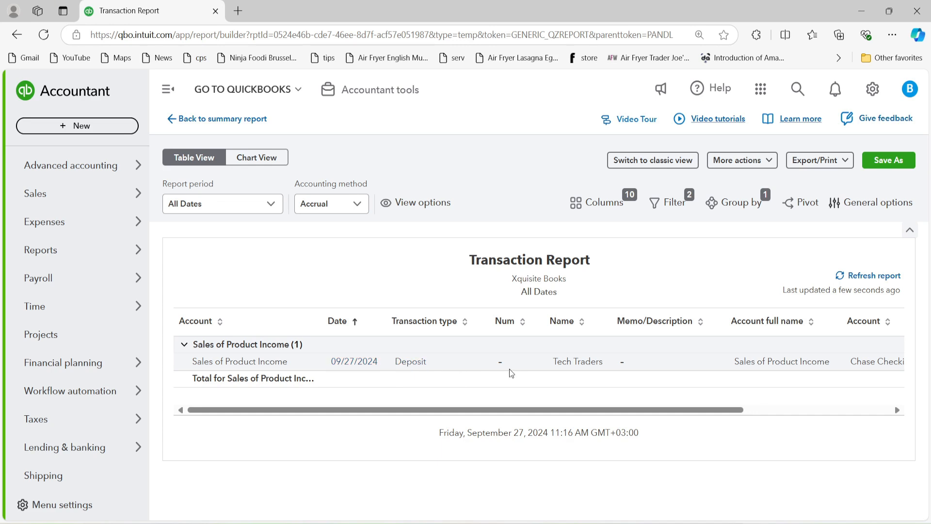
{"action": "left_click_drag", "start_coordinate": [589, 411], "coordinate": [741, 403]}
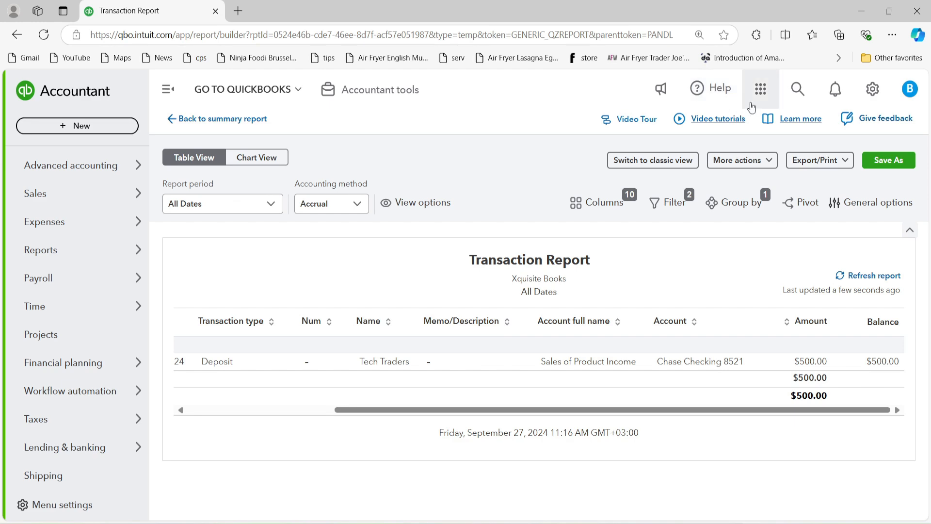
Step: Open the chart of accounts and check the balances of the Bank sub-accounts
{"action": "left_click", "coordinate": [873, 89]}
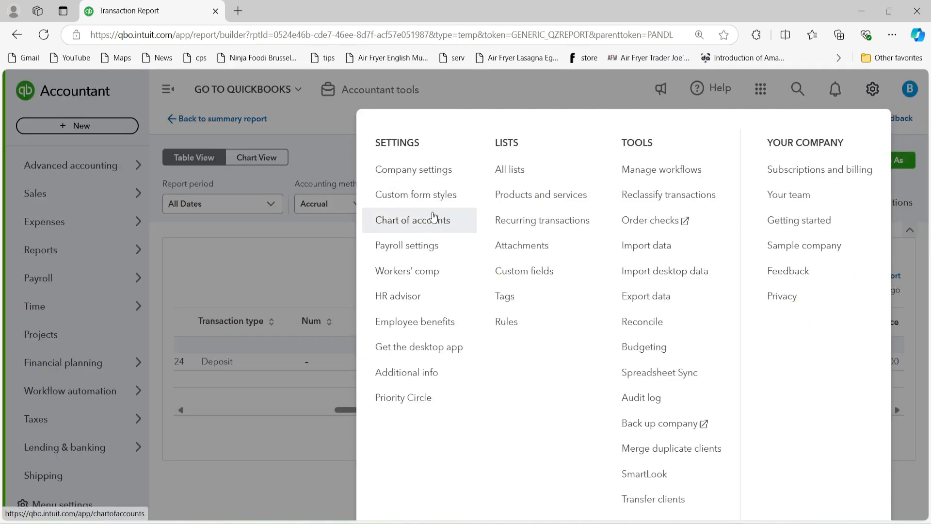
{"action": "left_click", "coordinate": [431, 220]}
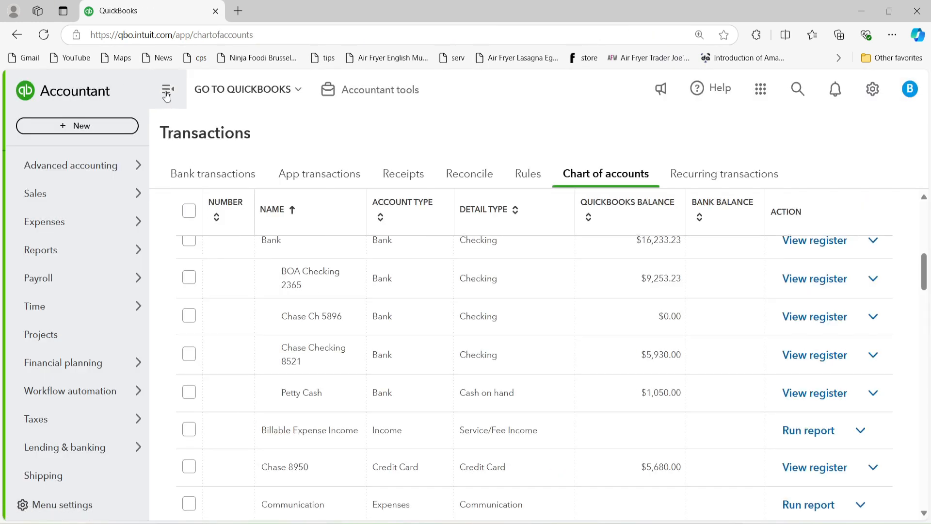
{"action": "left_click", "coordinate": [168, 89]}
{"action": "scroll", "coordinate": [322, 325], "scroll_direction": "down", "scroll_amount": 1}
{"action": "scroll", "coordinate": [322, 324], "scroll_direction": "up", "scroll_amount": 1}
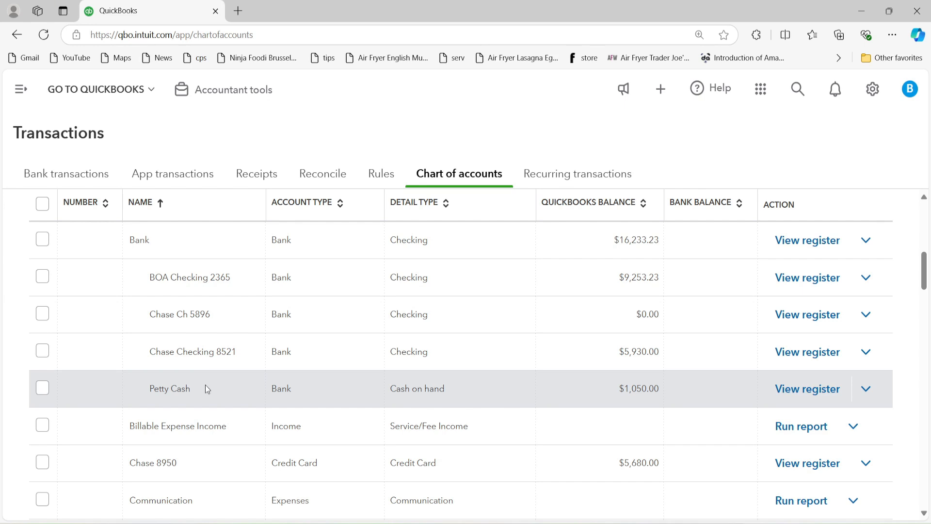
{"action": "left_click", "coordinate": [864, 92]}
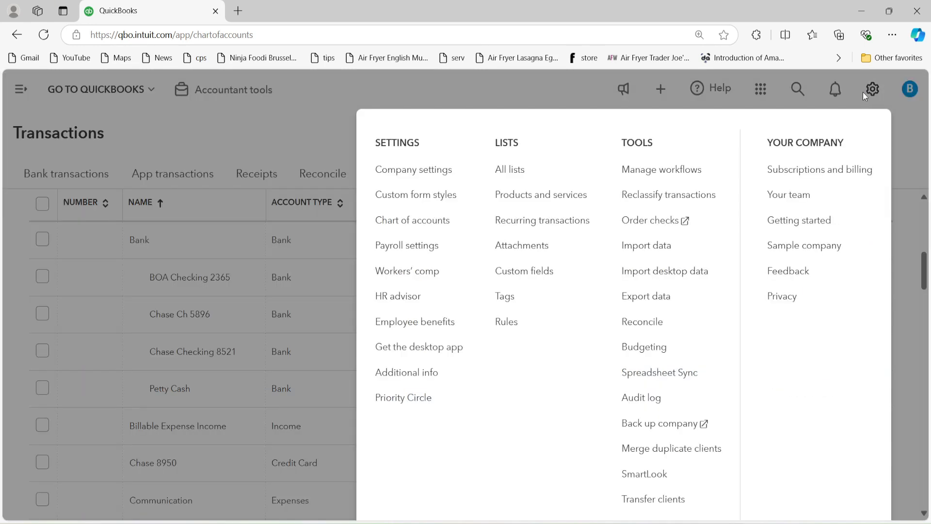
{"action": "left_click", "coordinate": [304, 112]}
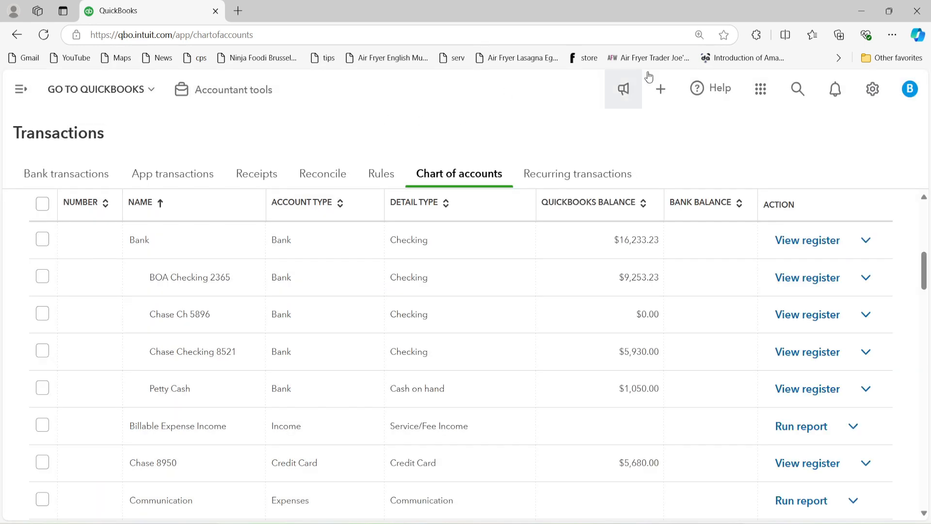
{"action": "left_click", "coordinate": [873, 89]}
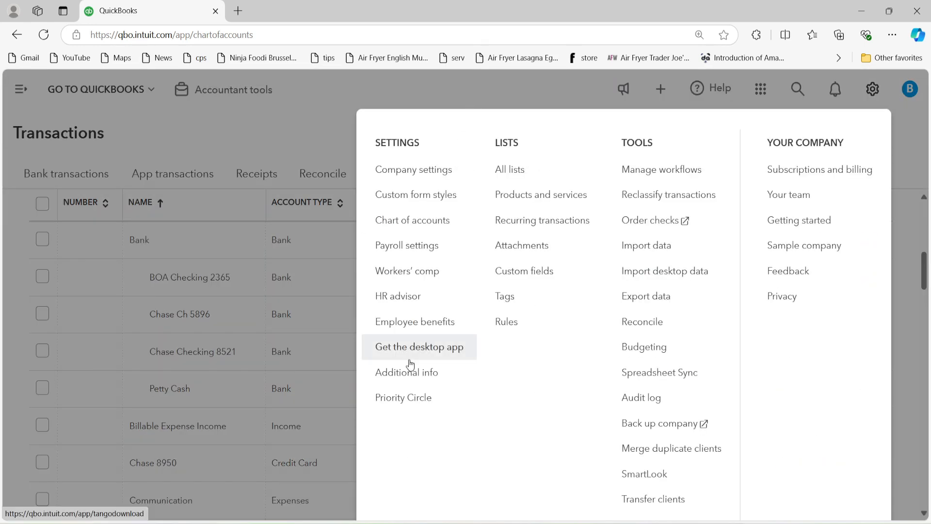
{"action": "left_click", "coordinate": [269, 128]}
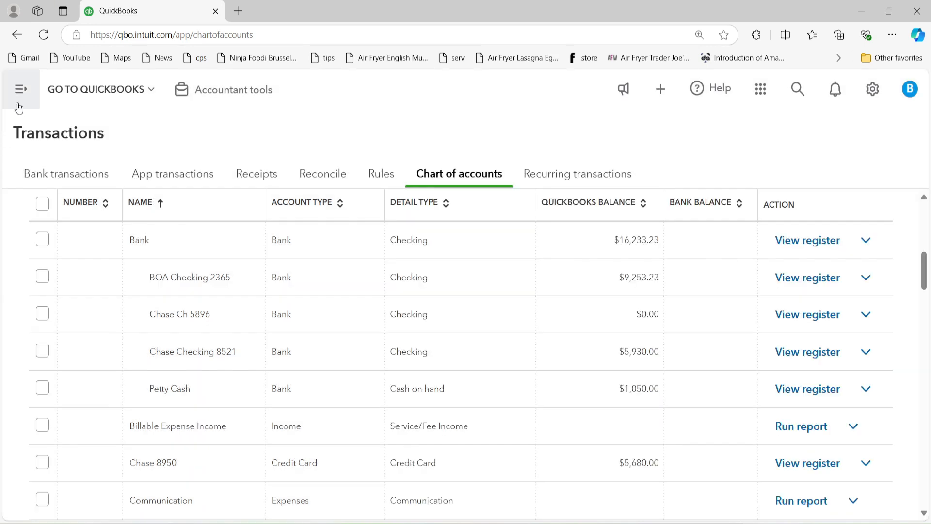
Step: Go to the list of all sales transactions and start a new invoice
{"action": "left_click", "coordinate": [21, 89]}
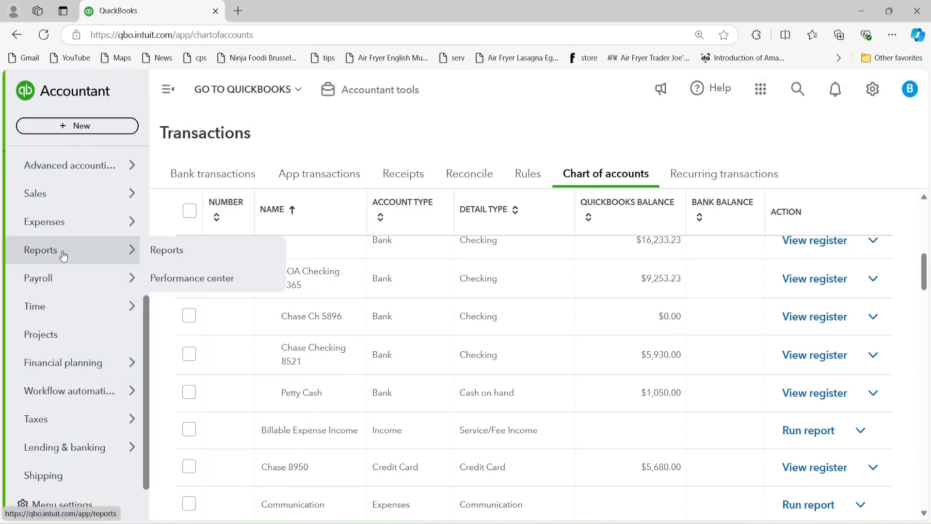
{"action": "mouse_move", "coordinate": [67, 206]}
{"action": "left_click", "coordinate": [176, 219]}
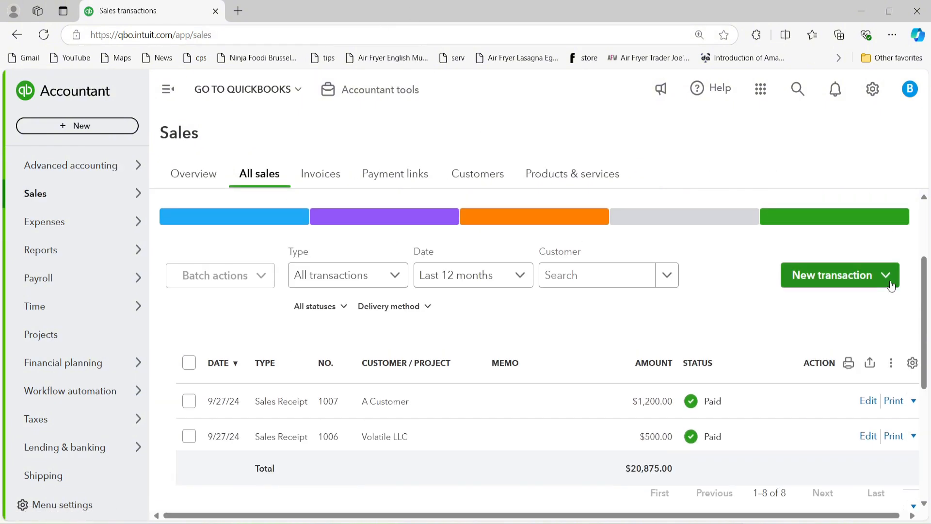
{"action": "left_click", "coordinate": [879, 281]}
{"action": "left_click", "coordinate": [820, 305]}
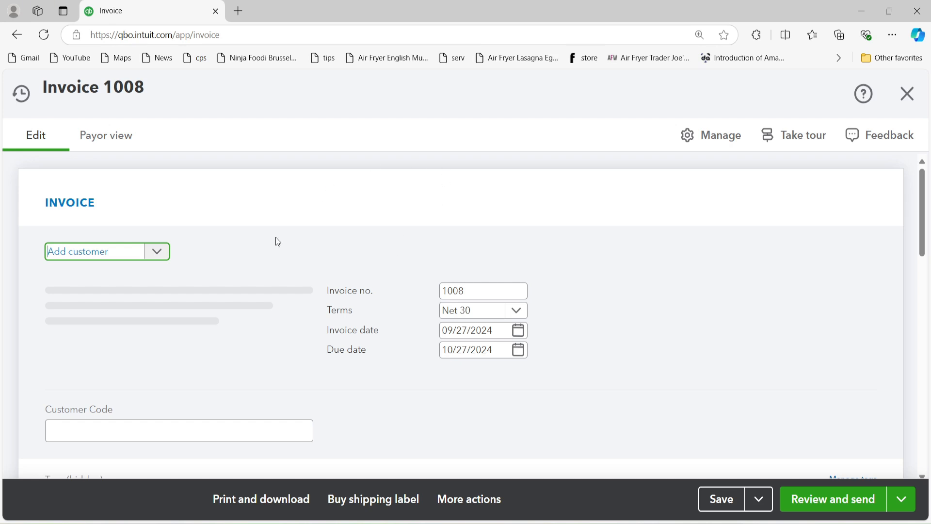
Step: Select ABC as the invoice's customer and set the first line's service date to 09/27/2024
{"action": "left_click", "coordinate": [155, 252]}
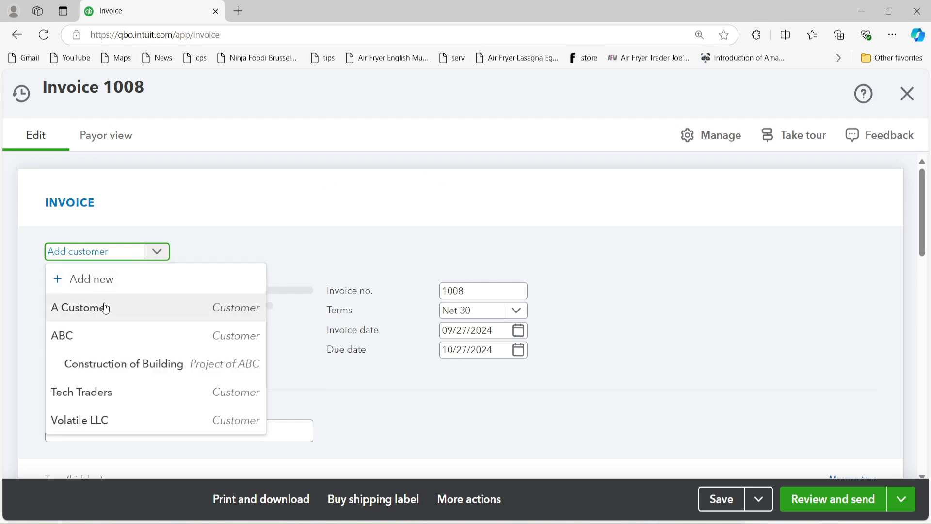
{"action": "left_click", "coordinate": [101, 347]}
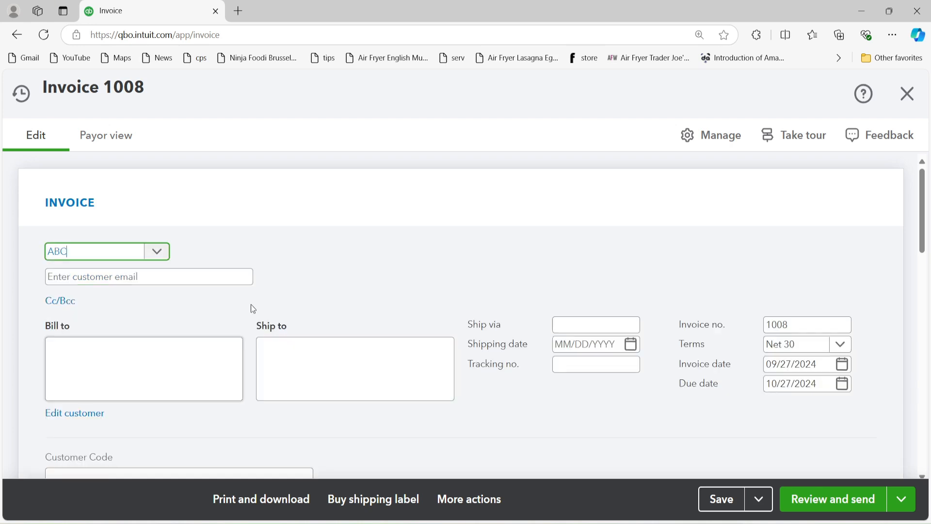
{"action": "scroll", "coordinate": [342, 258], "scroll_direction": "down", "scroll_amount": 3}
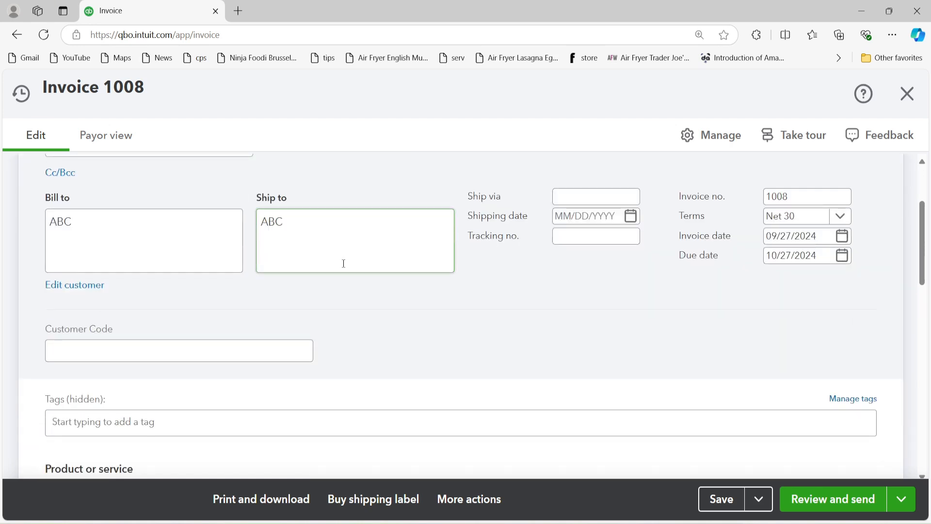
{"action": "scroll", "coordinate": [344, 264], "scroll_direction": "down", "scroll_amount": 5}
{"action": "left_click", "coordinate": [205, 271]}
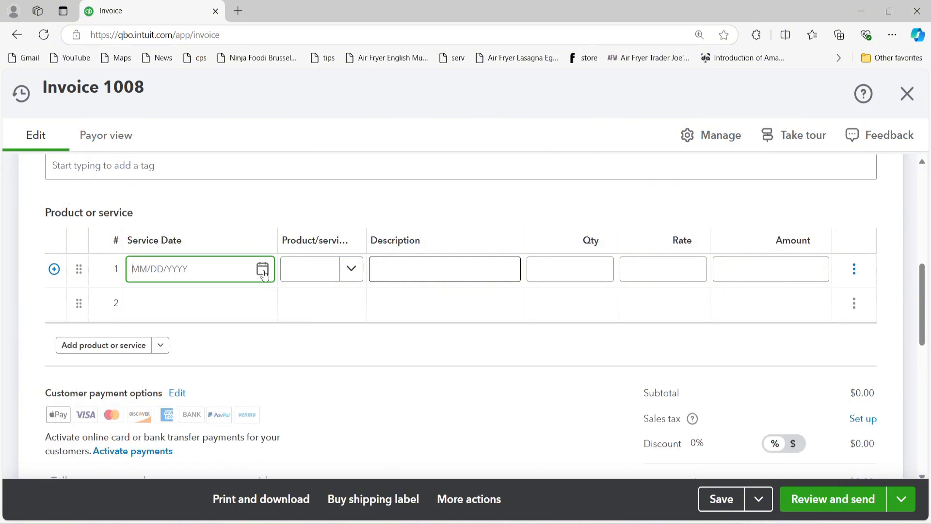
{"action": "left_click", "coordinate": [263, 269]}
{"action": "left_click", "coordinate": [251, 443]}
Step: Widen the product/service column and choose Installation Services for the first invoice line
{"action": "left_click", "coordinate": [332, 277]}
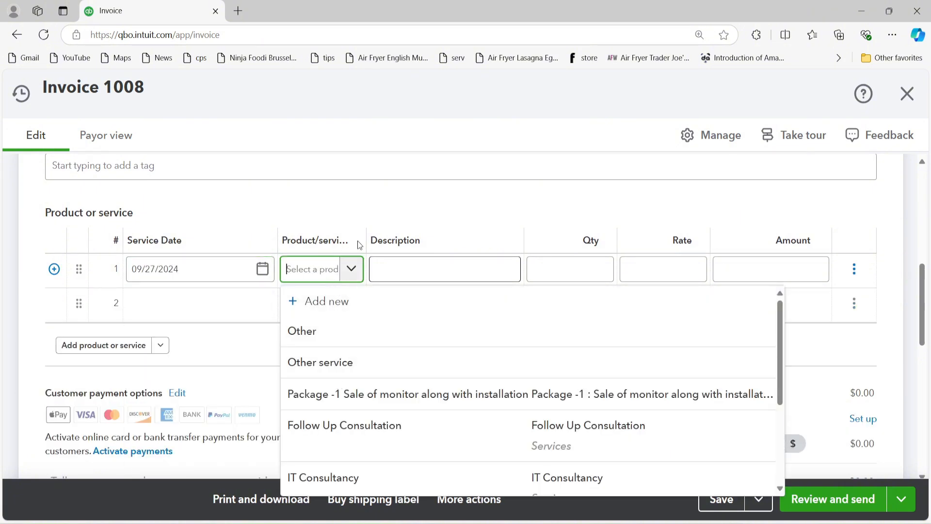
{"action": "left_click_drag", "start_coordinate": [359, 245], "coordinate": [436, 245]}
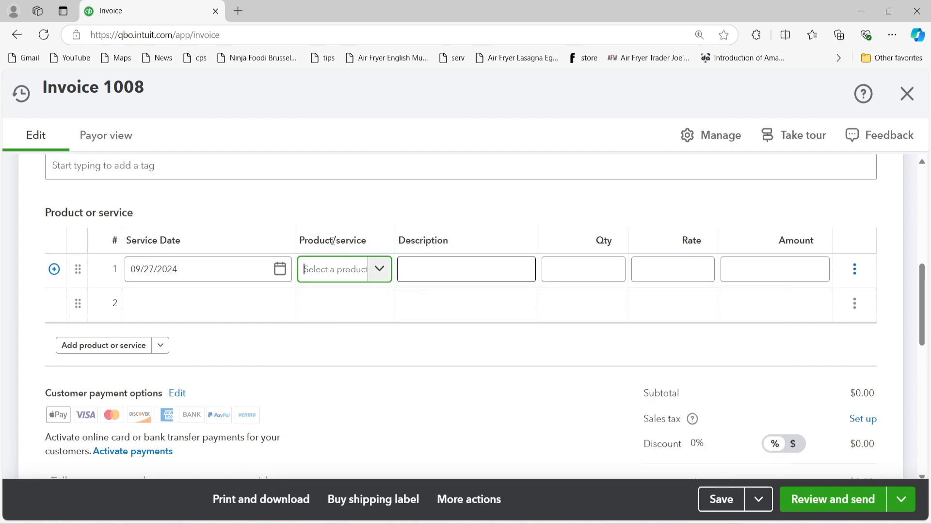
{"action": "left_click", "coordinate": [375, 273]}
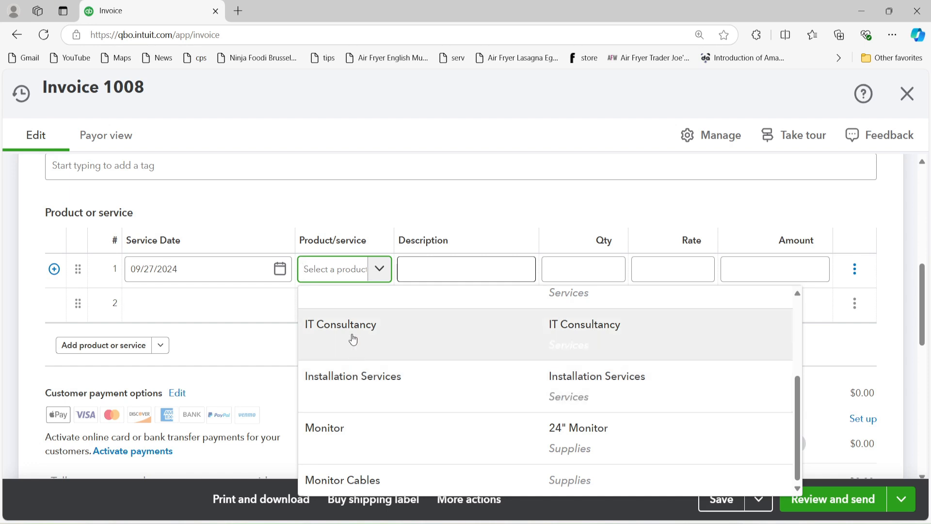
{"action": "scroll", "coordinate": [359, 399], "scroll_direction": "up", "scroll_amount": 3}
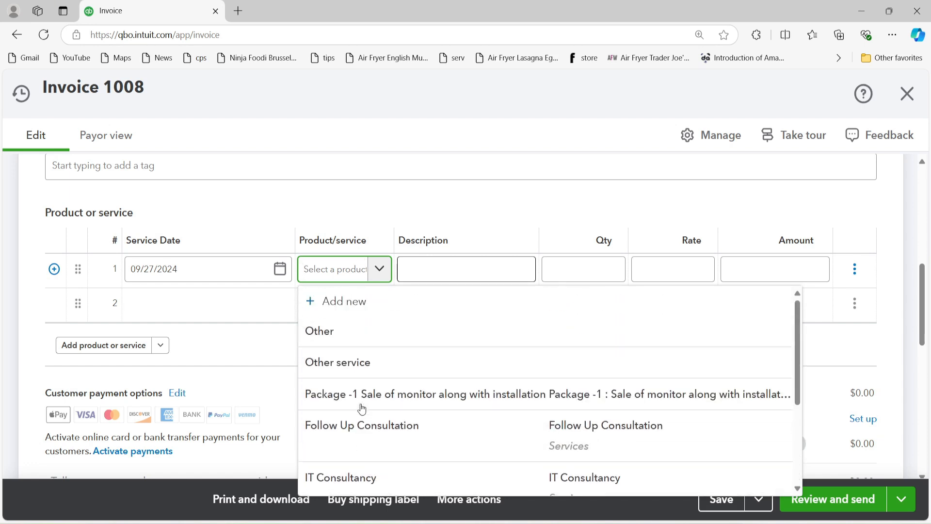
{"action": "scroll", "coordinate": [418, 375], "scroll_direction": "down", "scroll_amount": 3}
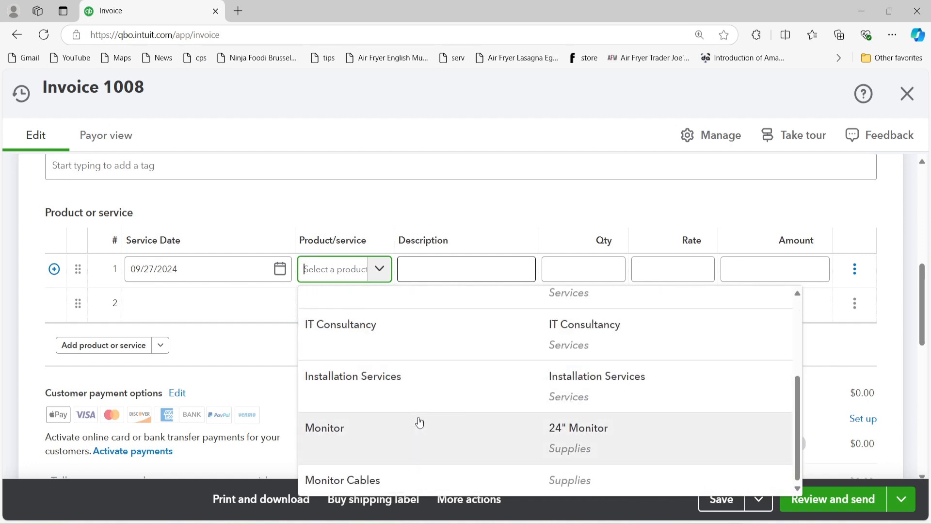
{"action": "left_click", "coordinate": [411, 385]}
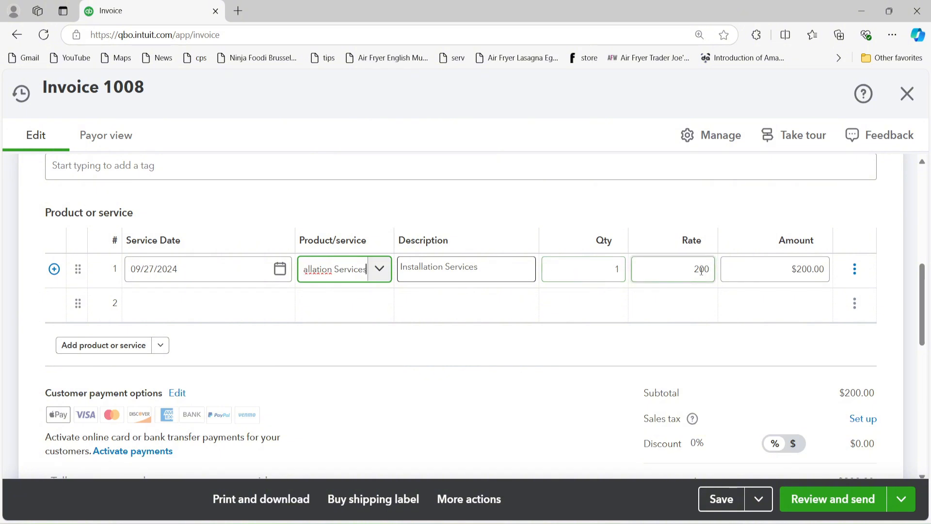
Step: Apply a 10% discount to the invoice
{"action": "scroll", "coordinate": [698, 311], "scroll_direction": "down", "scroll_amount": 5}
{"action": "scroll", "coordinate": [699, 320], "scroll_direction": "up", "scroll_amount": 3}
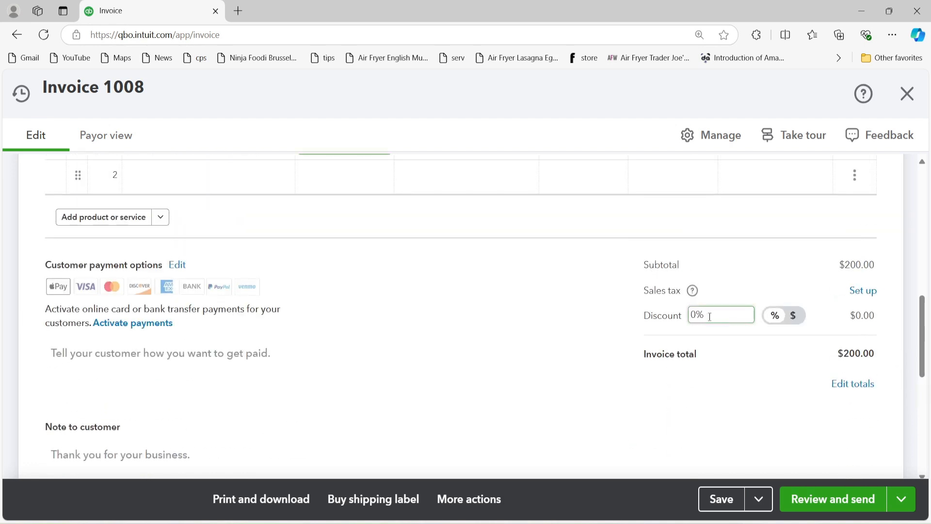
{"action": "left_click", "coordinate": [715, 315]}
{"action": "type", "text": "10"}
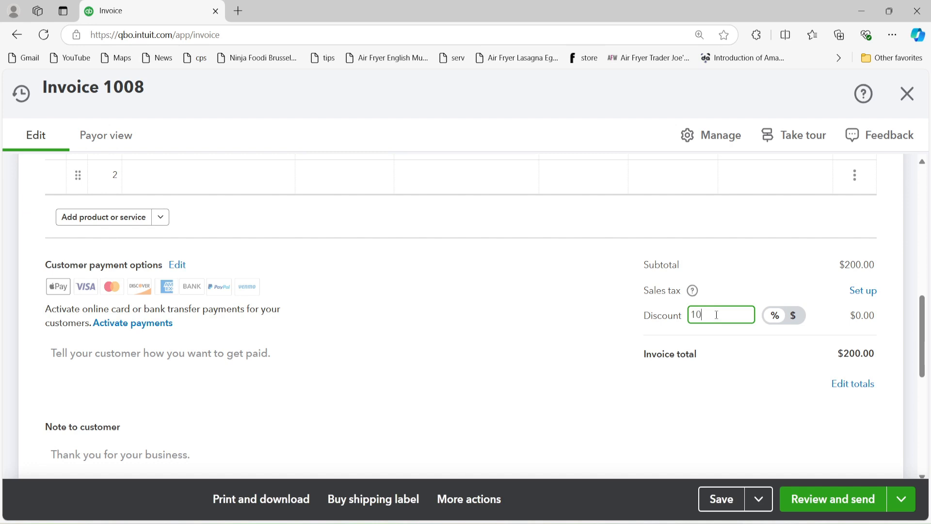
{"action": "left_click", "coordinate": [632, 331]}
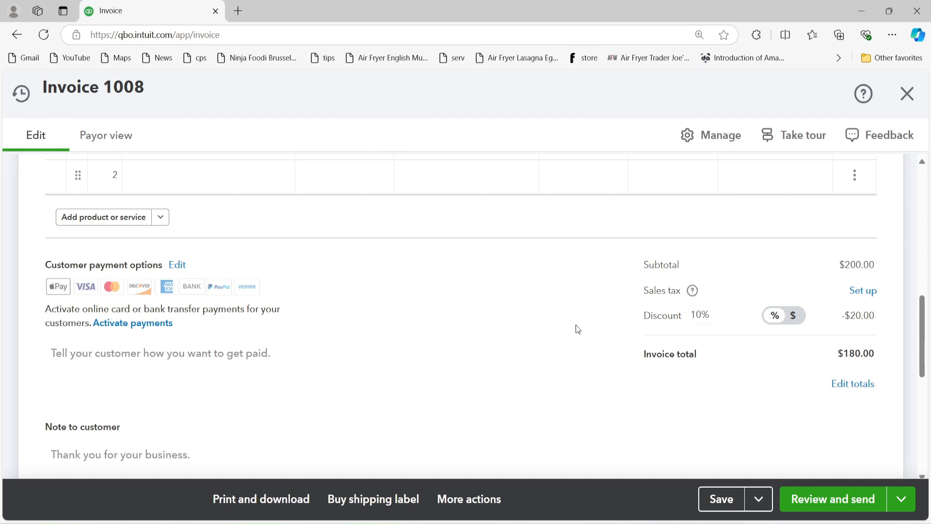
Step: Switch the invoice discount to a fixed dollar amount and set it to $10.00
{"action": "left_click", "coordinate": [794, 316]}
{"action": "left_click", "coordinate": [841, 313]}
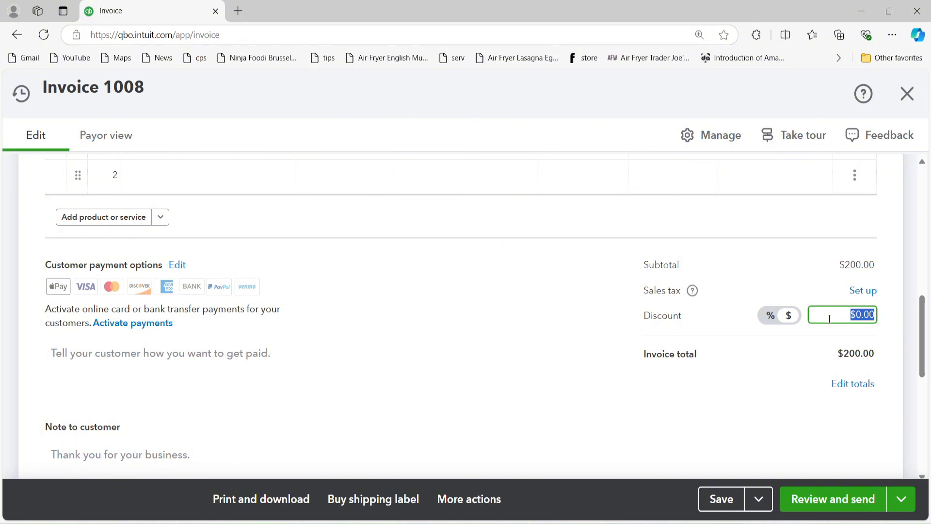
{"action": "type", "text": "10"}
{"action": "left_click", "coordinate": [568, 295]}
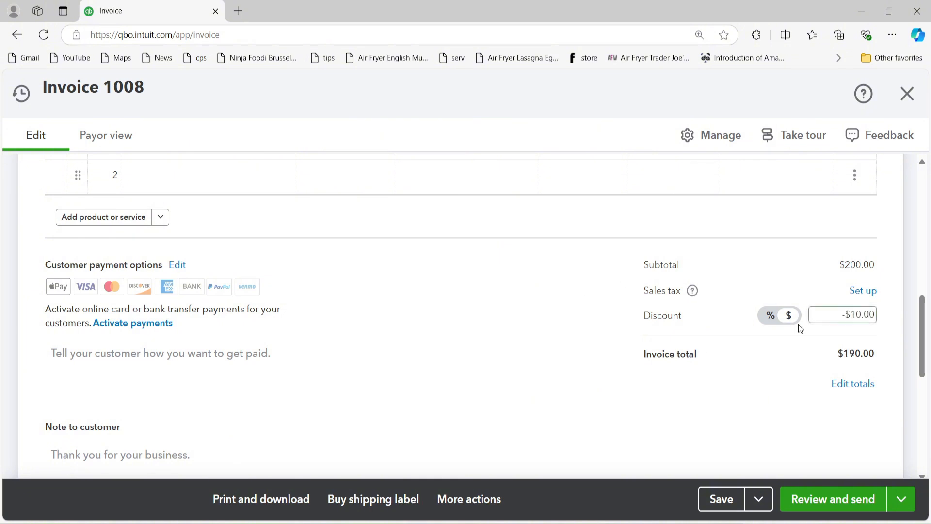
Step: Save the ABC invoice, close it, and review the list of all sales transactions
{"action": "scroll", "coordinate": [630, 360], "scroll_direction": "up", "scroll_amount": 3}
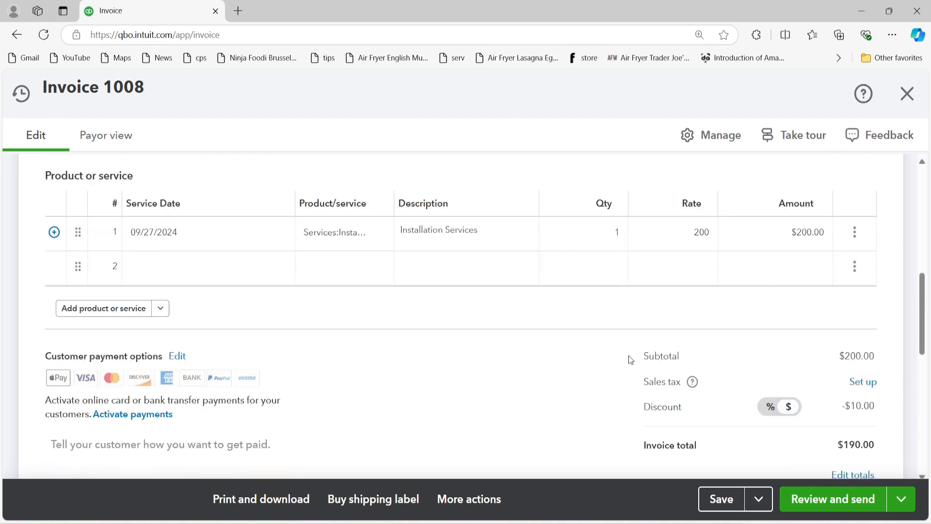
{"action": "left_click", "coordinate": [716, 499]}
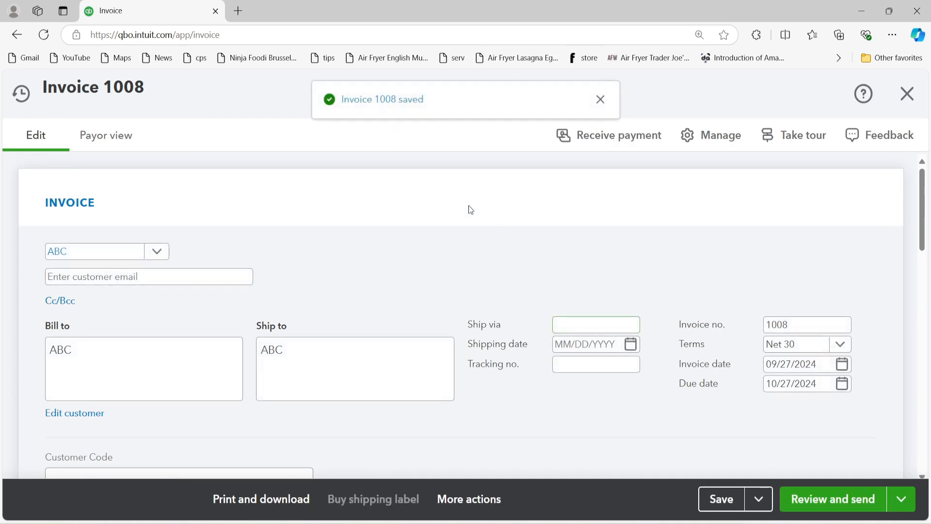
{"action": "left_click", "coordinate": [598, 100]}
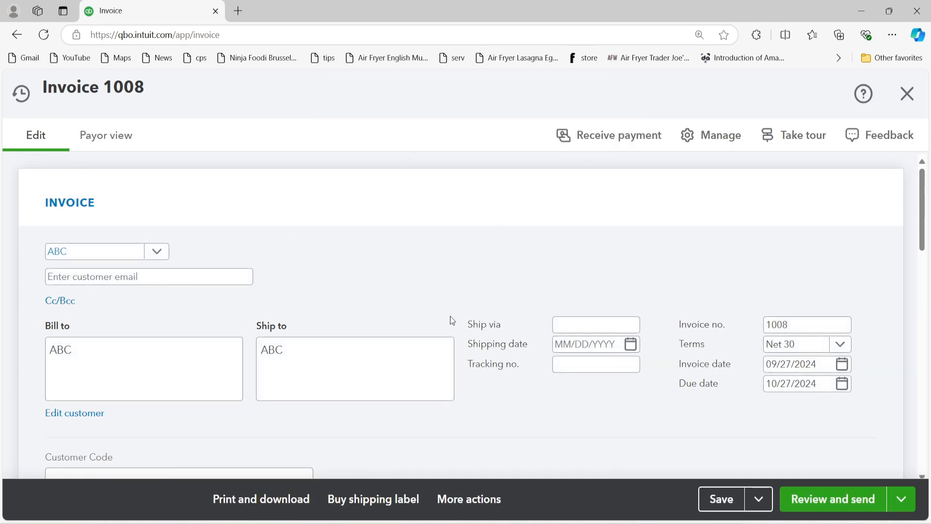
{"action": "left_click", "coordinate": [907, 93]}
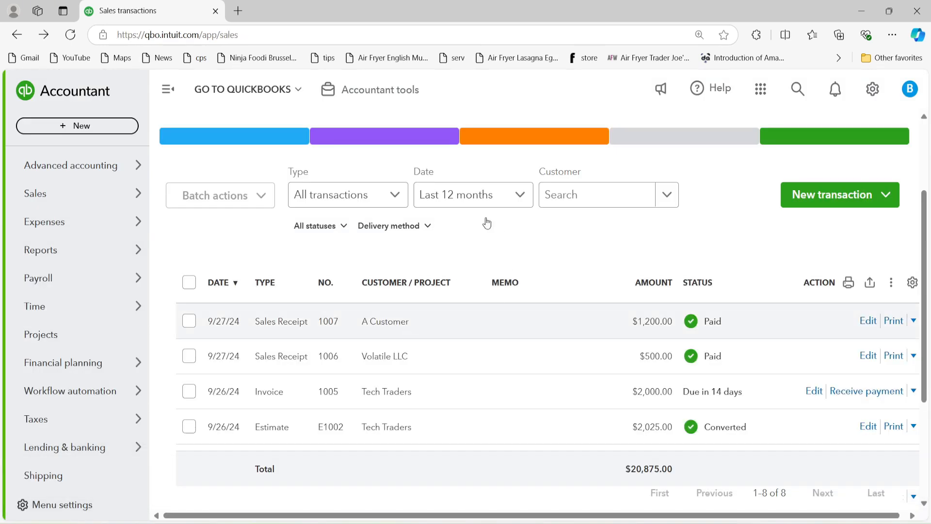
{"action": "scroll", "coordinate": [500, 308], "scroll_direction": "down", "scroll_amount": 5}
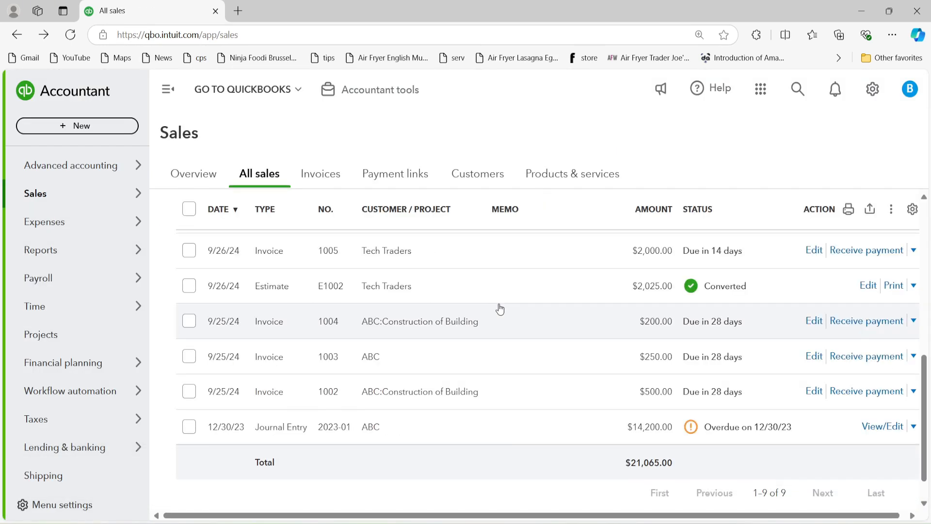